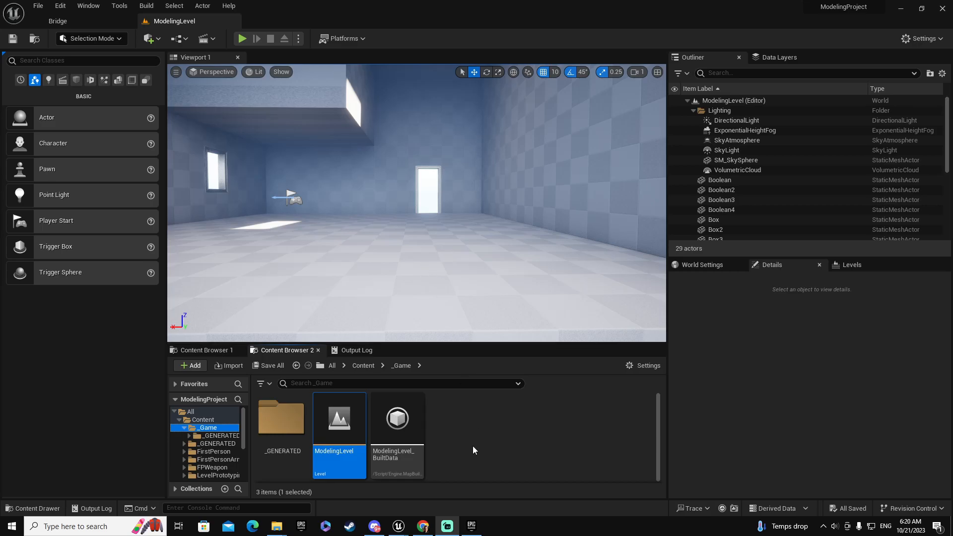
- Open the Quixel content library for the _Game folder and browse its home page
click(193, 365)
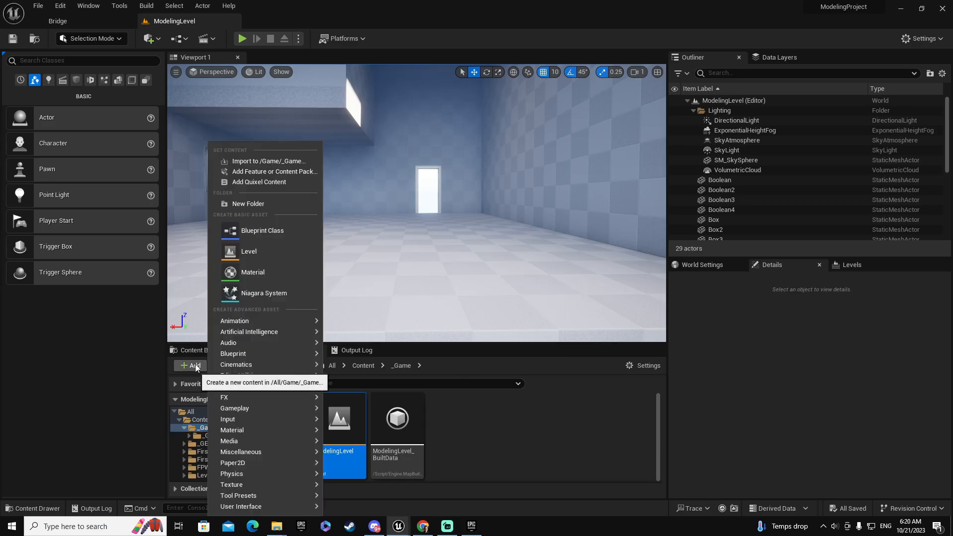
click(259, 182)
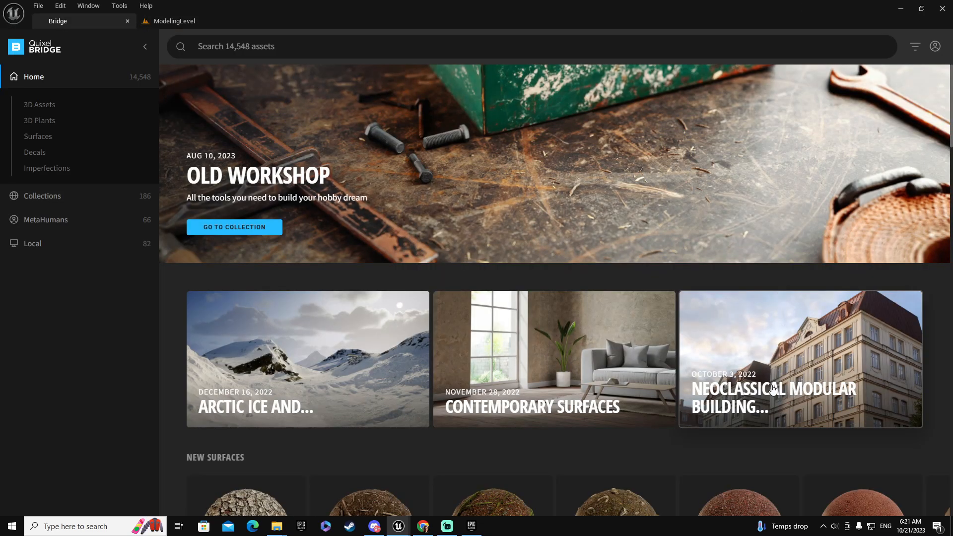
scroll(772, 388, down, 1)
scroll(772, 389, down, 4)
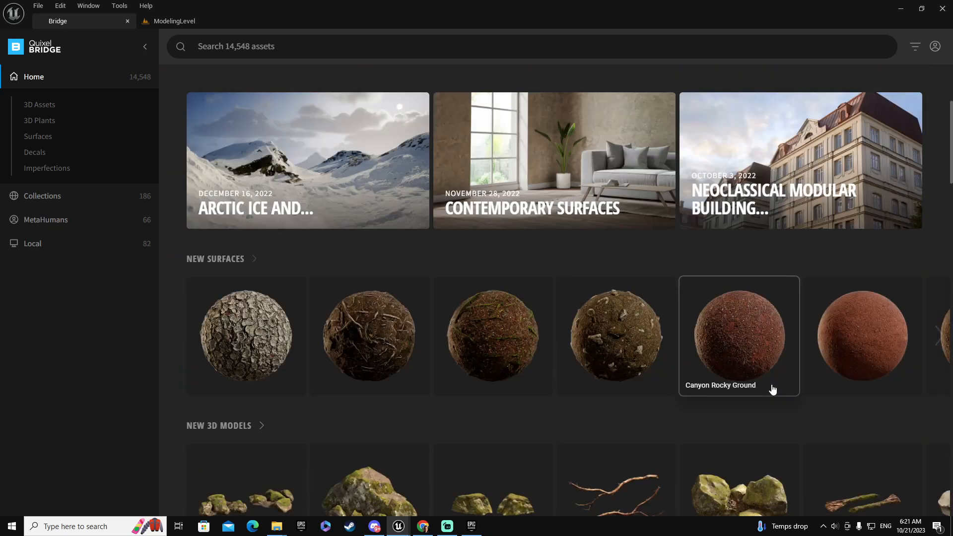
scroll(773, 389, up, 5)
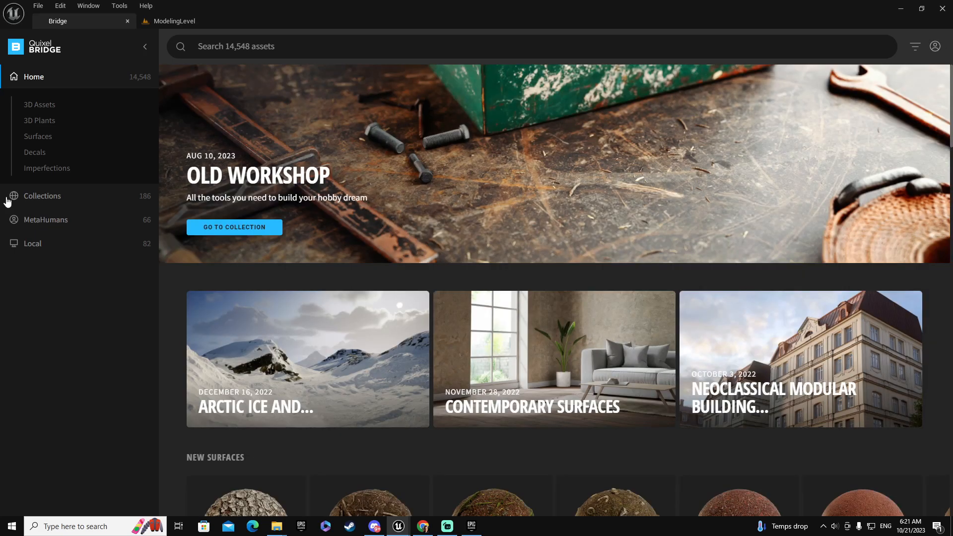
- Search the asset library for "brick", preview several Brick Wall surfaces and select the reddish-brown 2x2m one
click(283, 45)
text(brick)
key(Return)
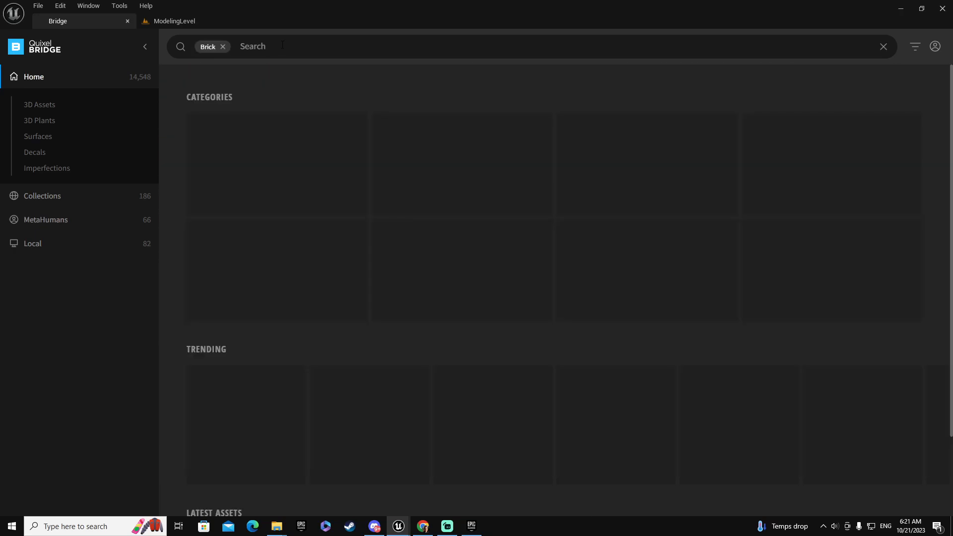
click(869, 160)
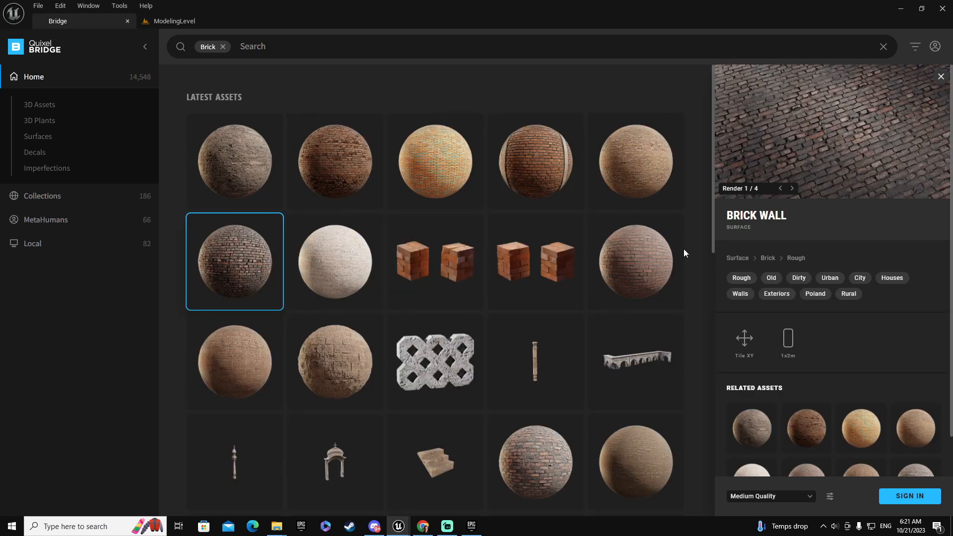
click(646, 265)
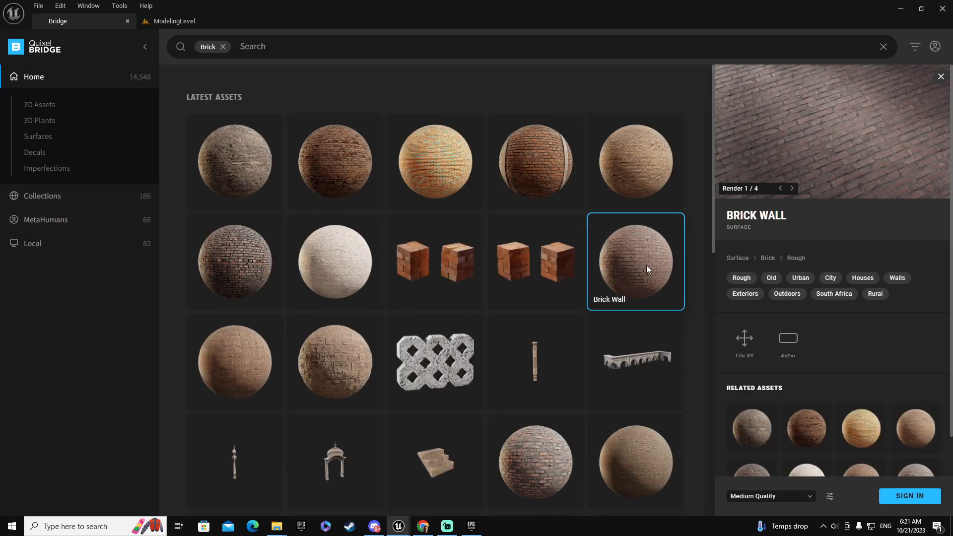
click(322, 163)
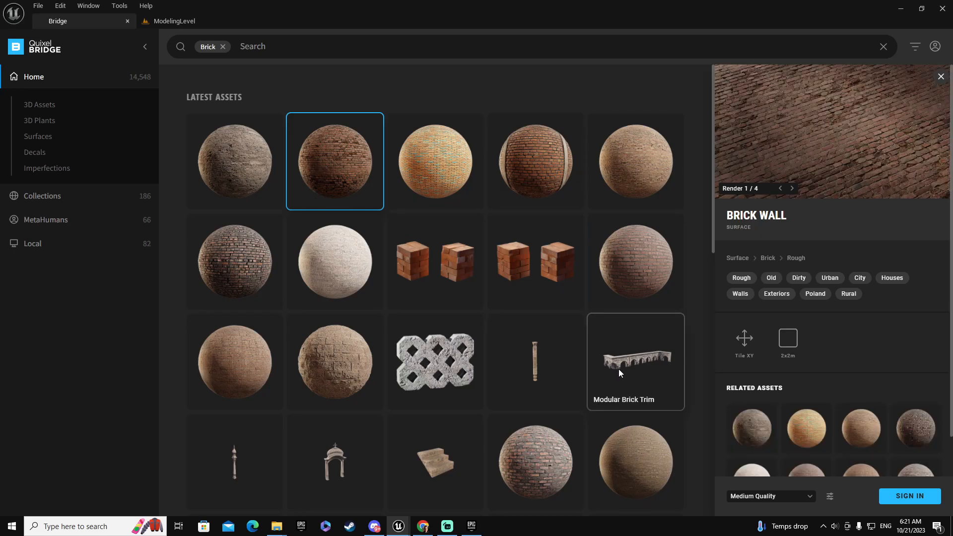
scroll(618, 367, down, 4)
scroll(619, 363, up, 4)
- Sign in to the asset library so that assets can be downloaded
click(904, 496)
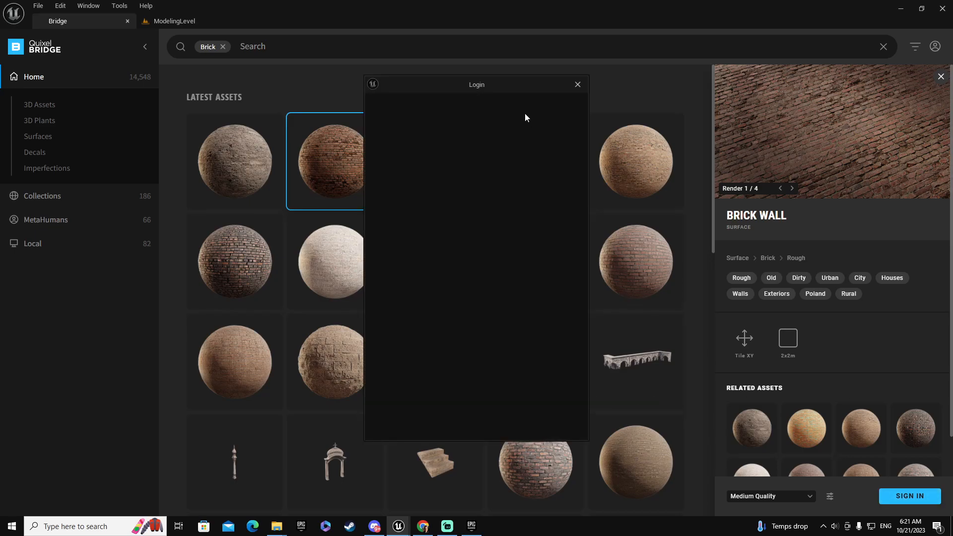
click(444, 217)
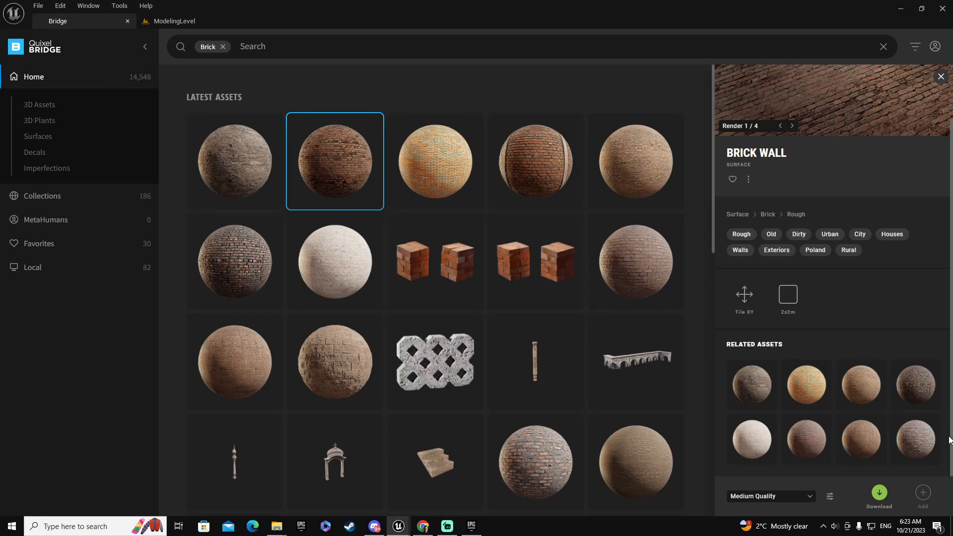
- Compare the related brick surfaces with the reddish-brown 2x2m Brick Wall
click(922, 440)
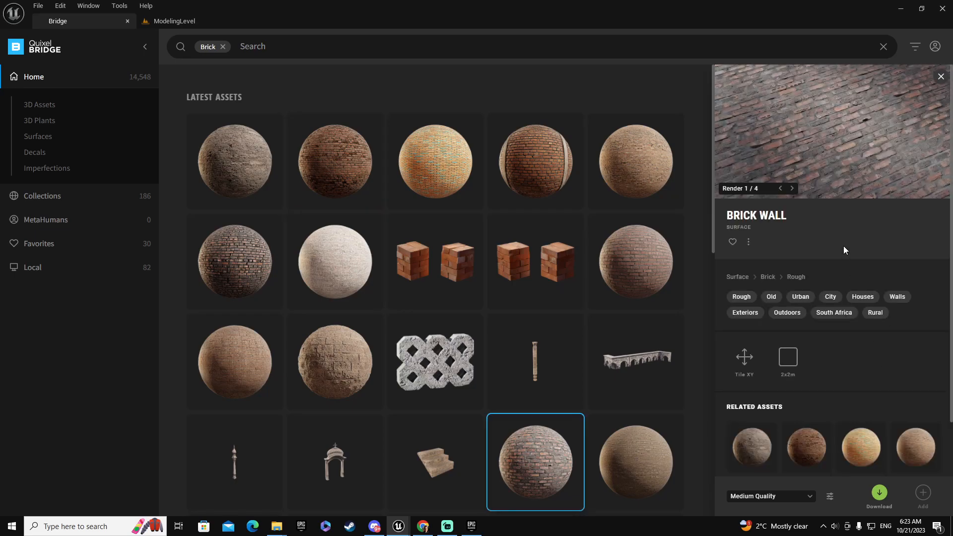
click(807, 434)
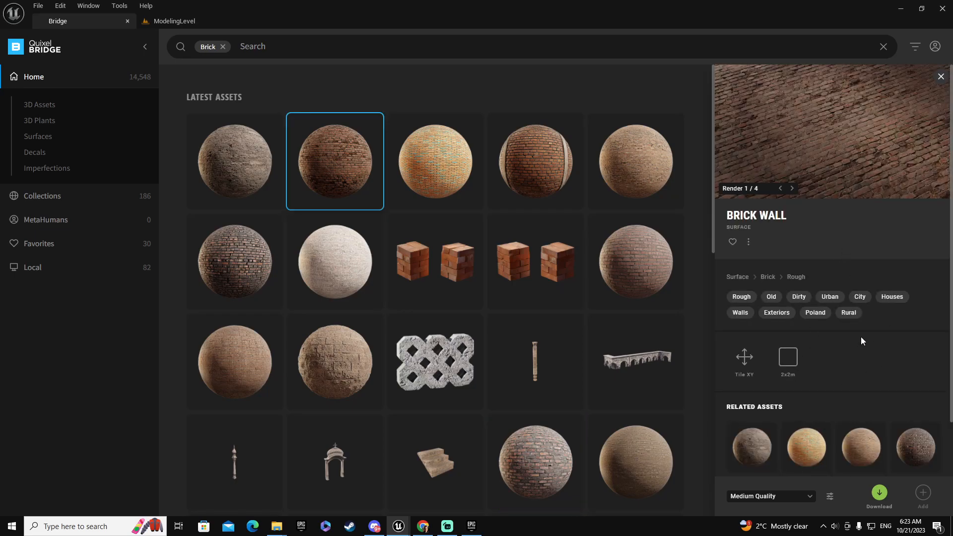
click(915, 430)
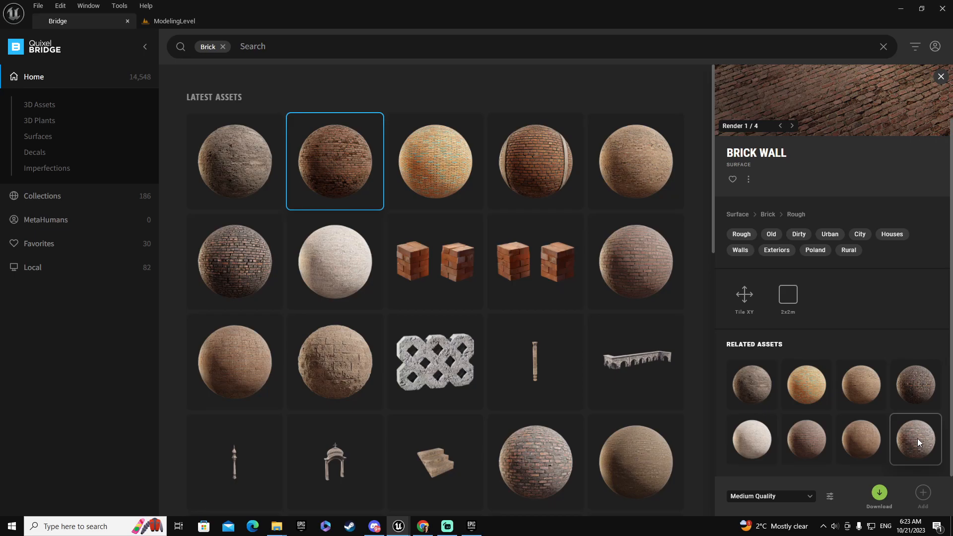
scroll(917, 438, down, 1)
click(797, 381)
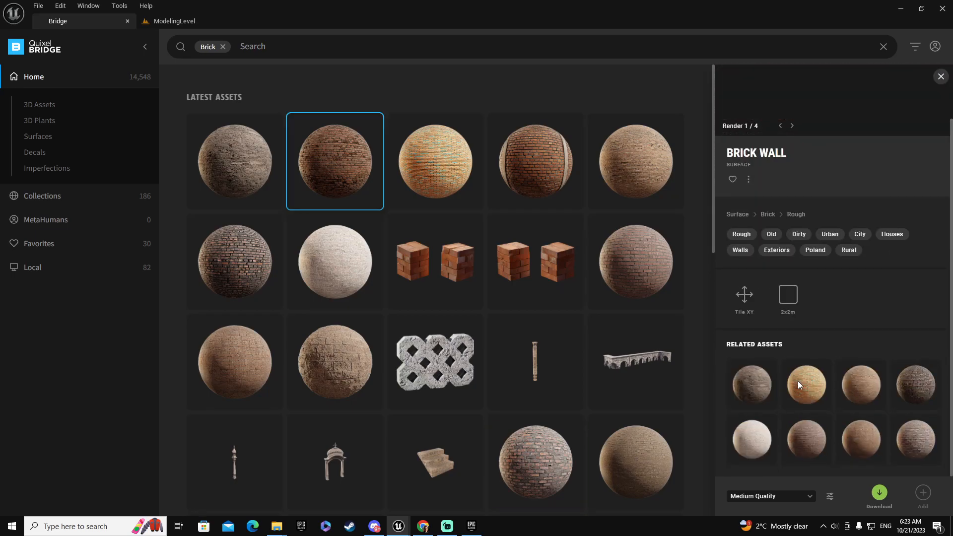
scroll(835, 294, up, 1)
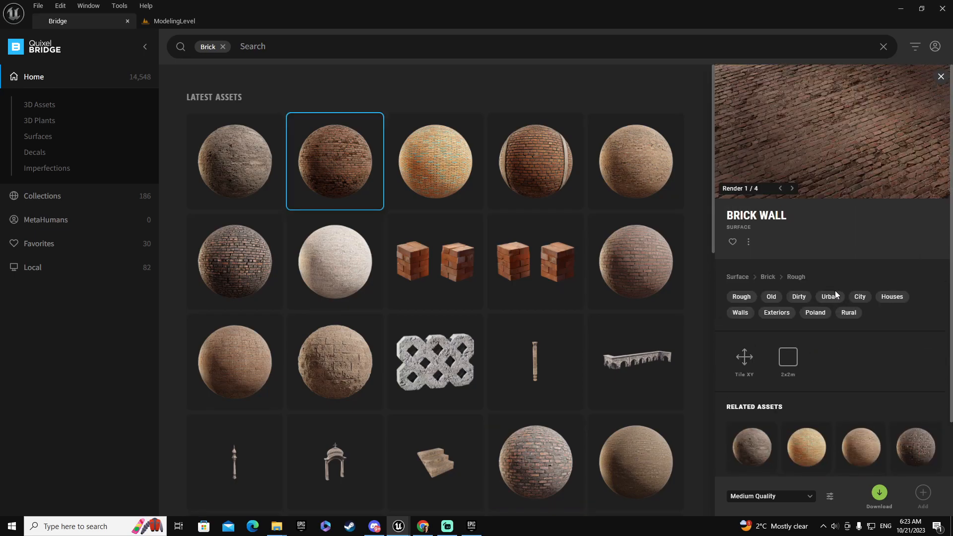
- Download the reddish-brown Brick Wall surface at Medium Quality, add it to the project and widen the content folder tree
click(879, 493)
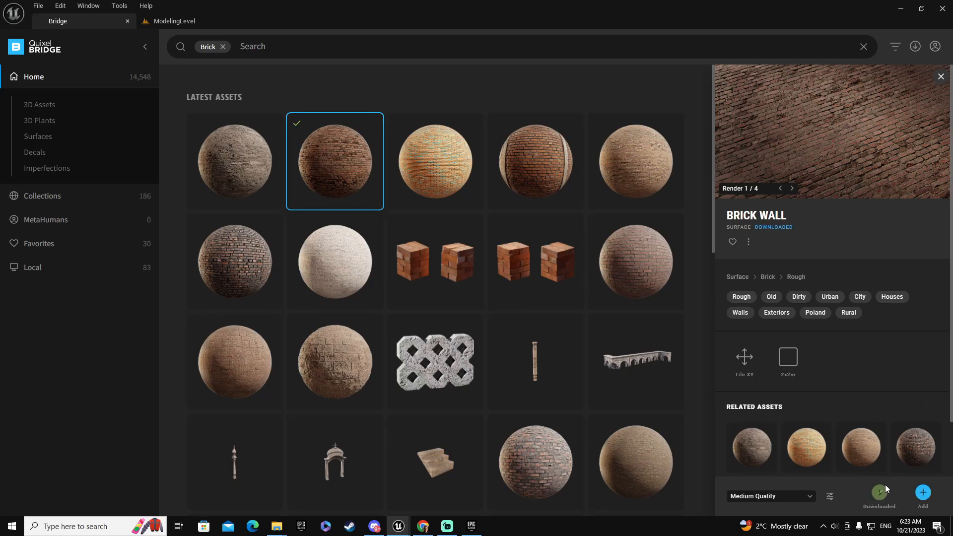
click(924, 495)
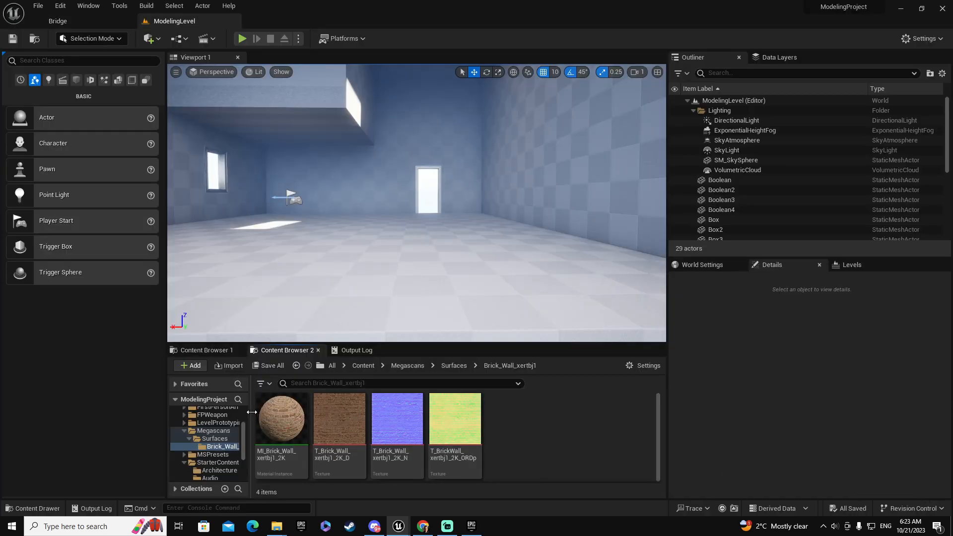
drag(248, 409, 312, 409)
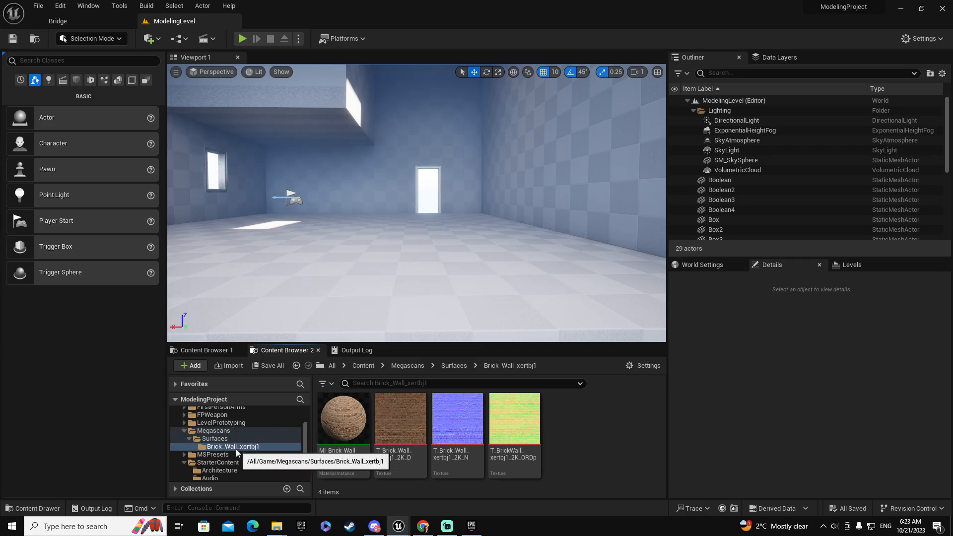
- Return to Bridge and replace the brick search with "painted wall"
click(106, 23)
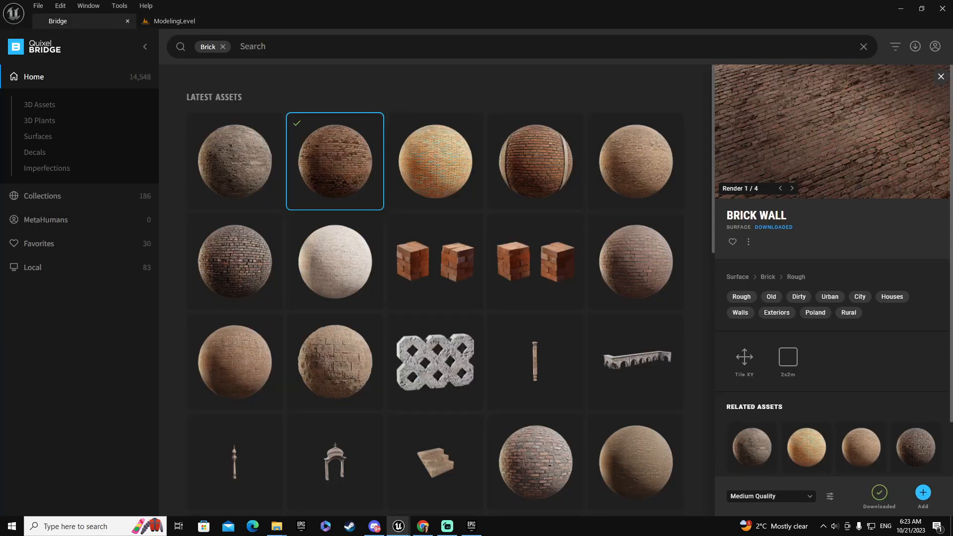
key(alt+Tab)
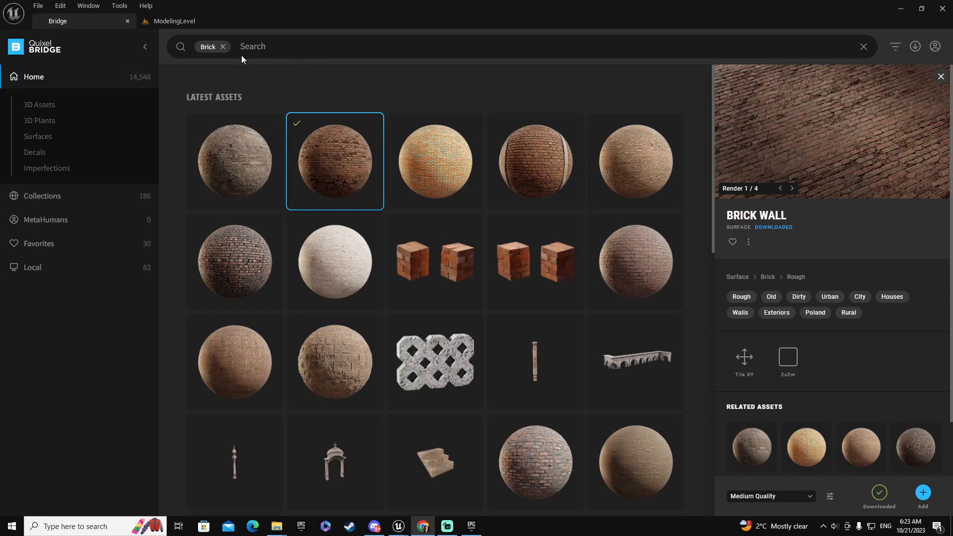
click(224, 47)
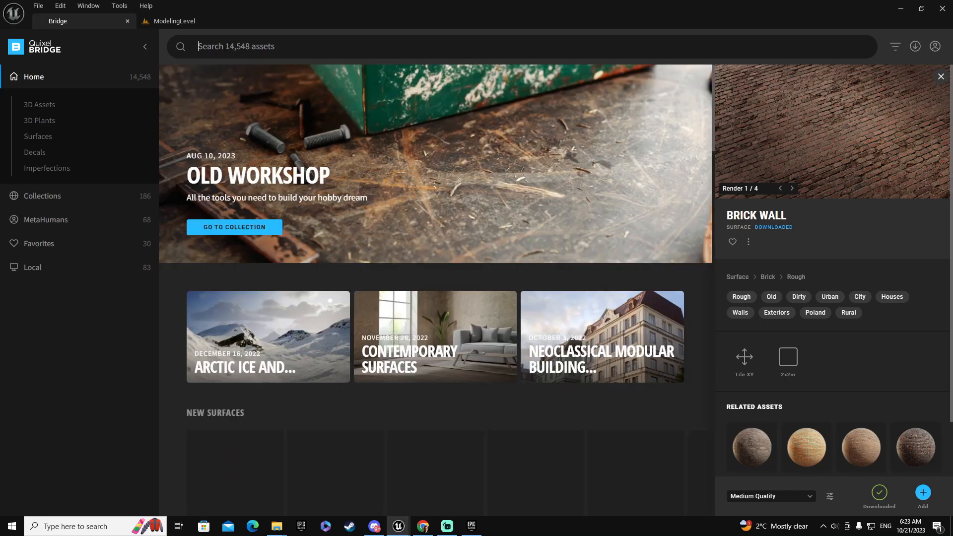
text(paint)
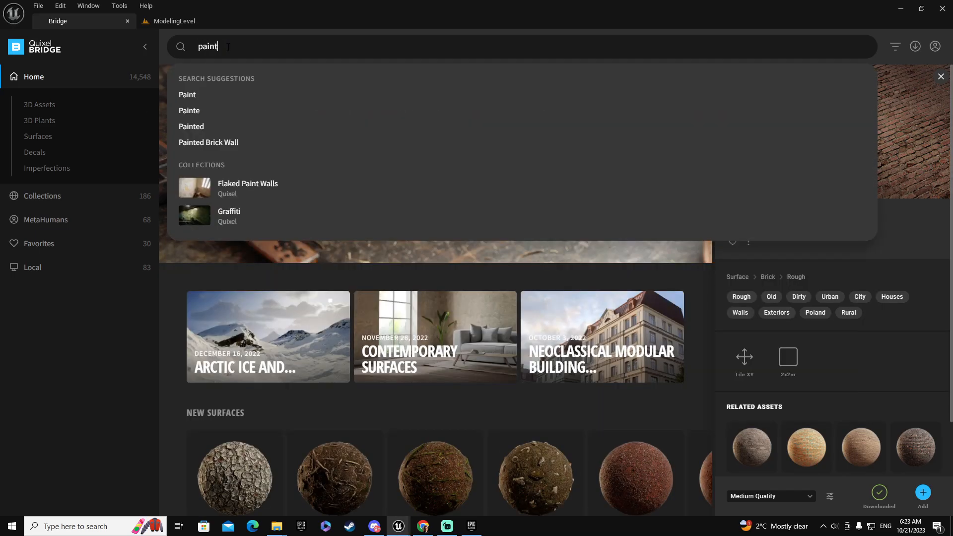
text(ed wall)
key(Return)
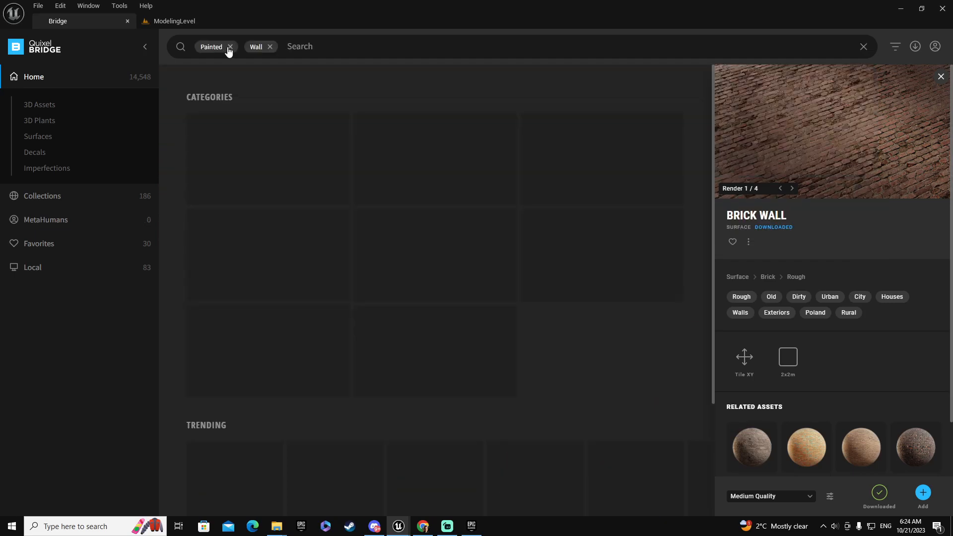
- Download the off-white 4x1m Painted Wall Plaster surface at Medium Quality and add it to the project
click(433, 266)
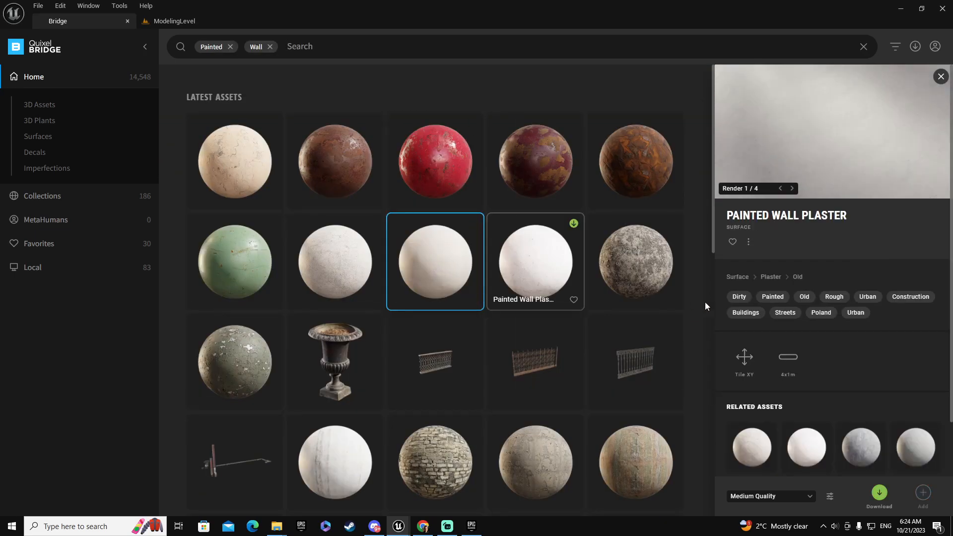
click(879, 492)
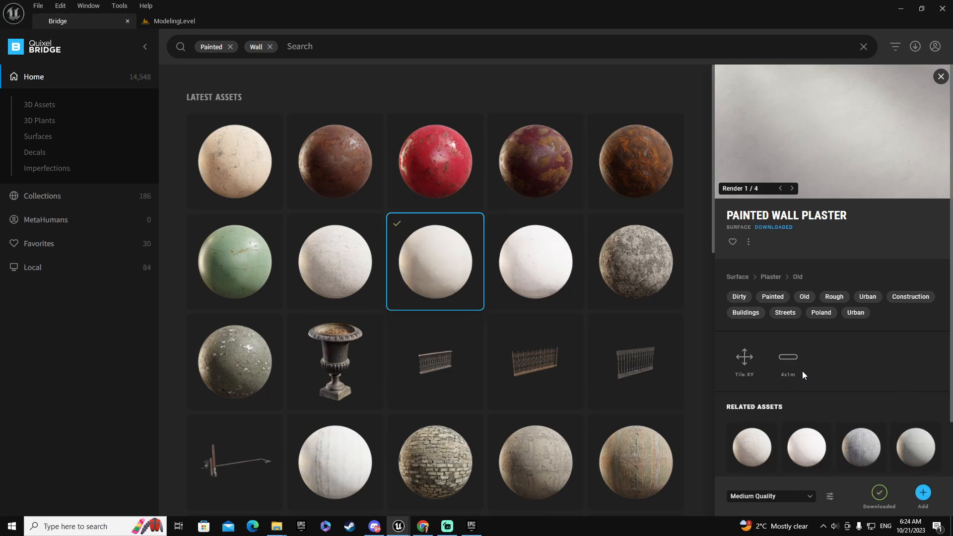
click(923, 492)
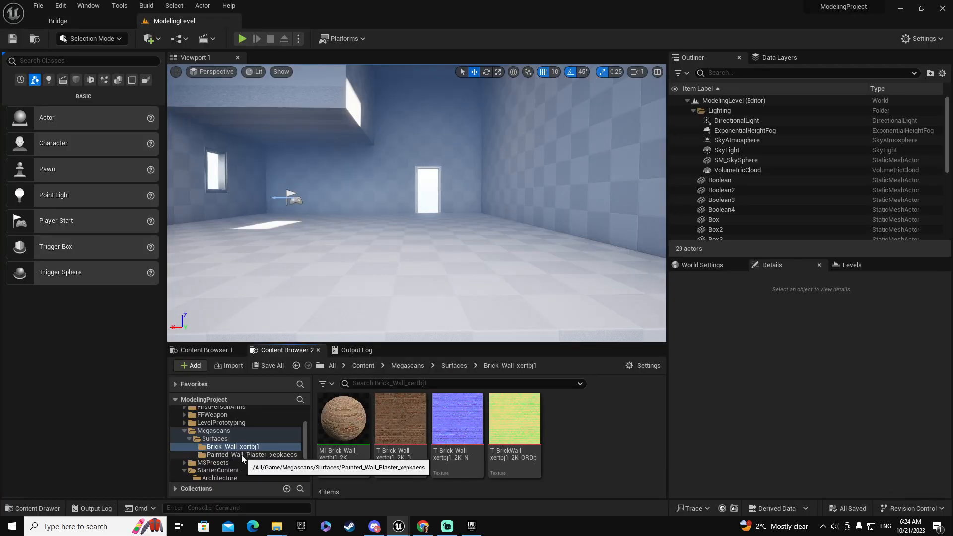
- Return to Bridge and replace the painted wall search with "Marble"
click(73, 18)
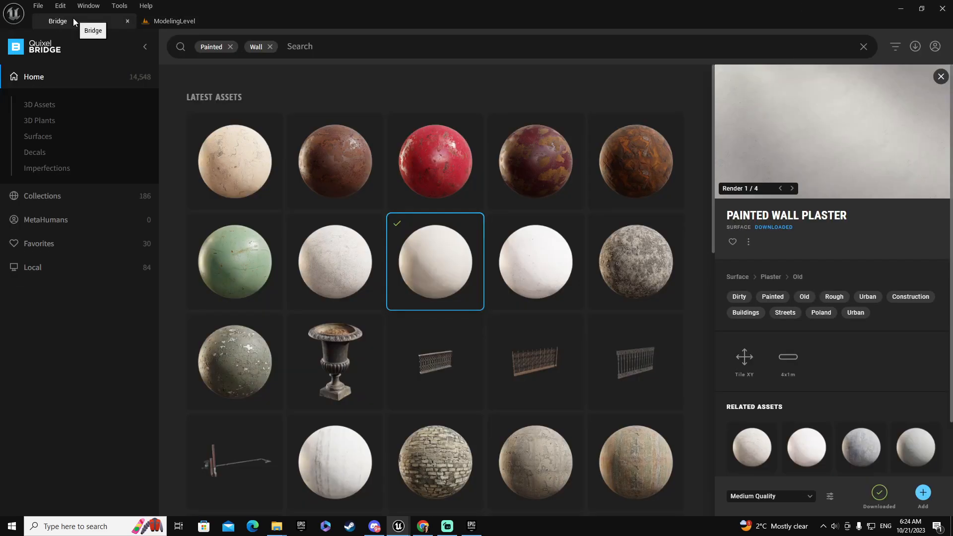
click(230, 46)
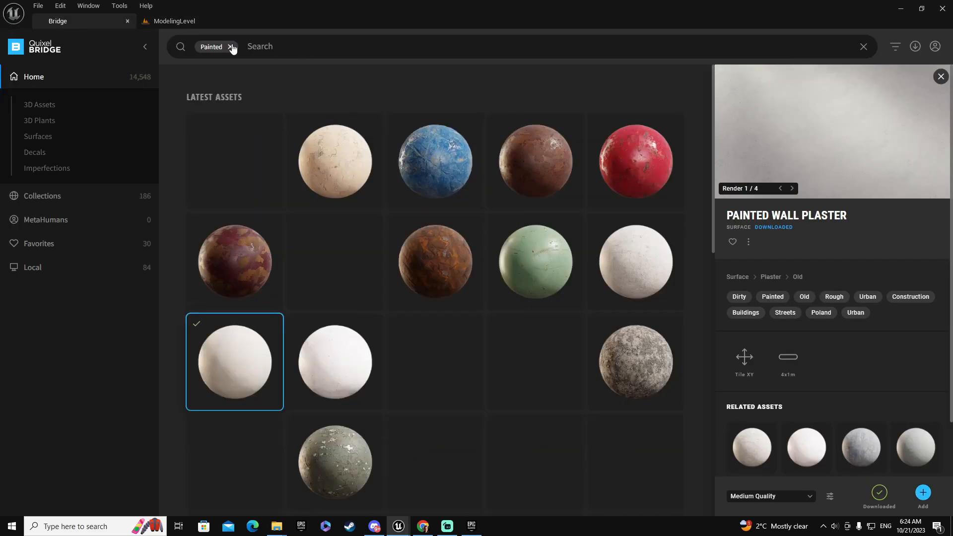
click(222, 46)
click(264, 55)
text(marble)
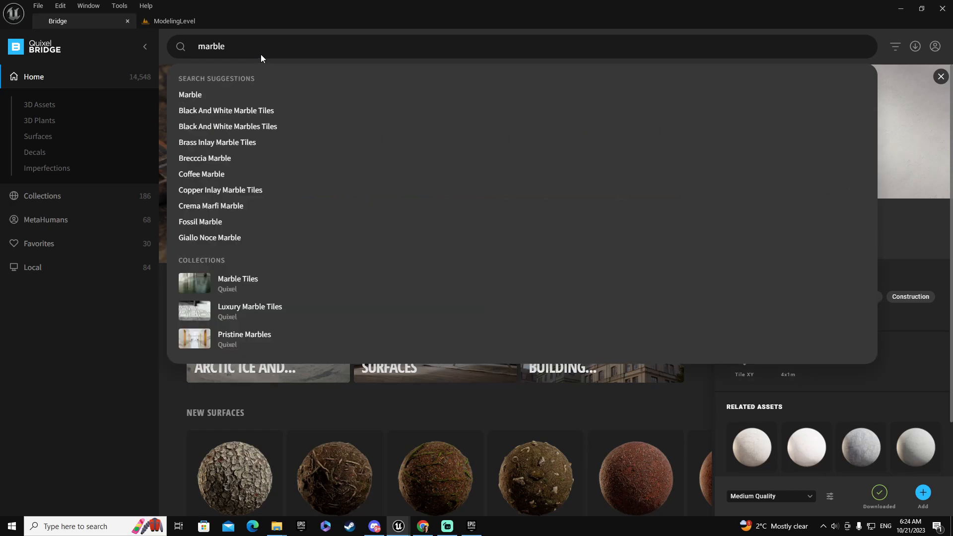
click(191, 95)
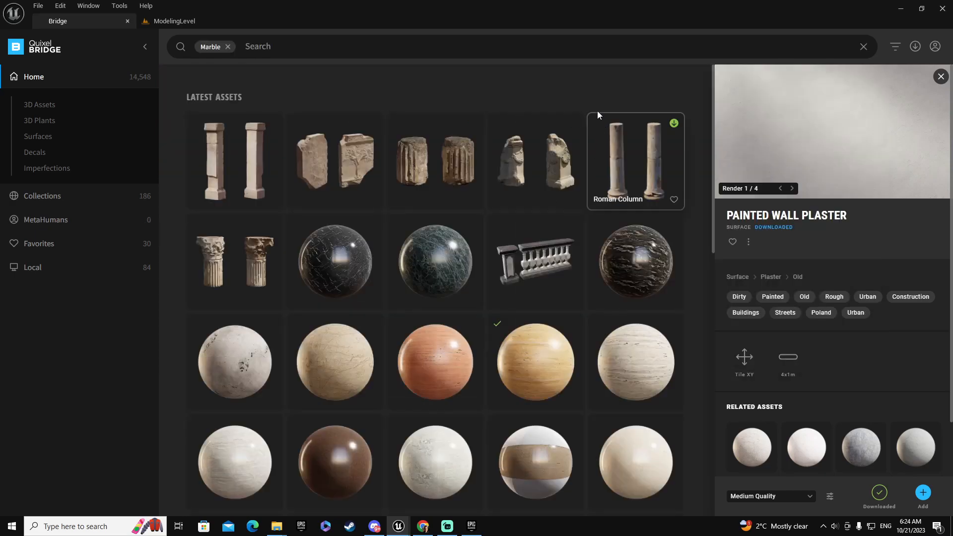
- Download the 2x1m Travertine Marble surface at Medium Quality and add it to the project
scroll(557, 294, down, 3)
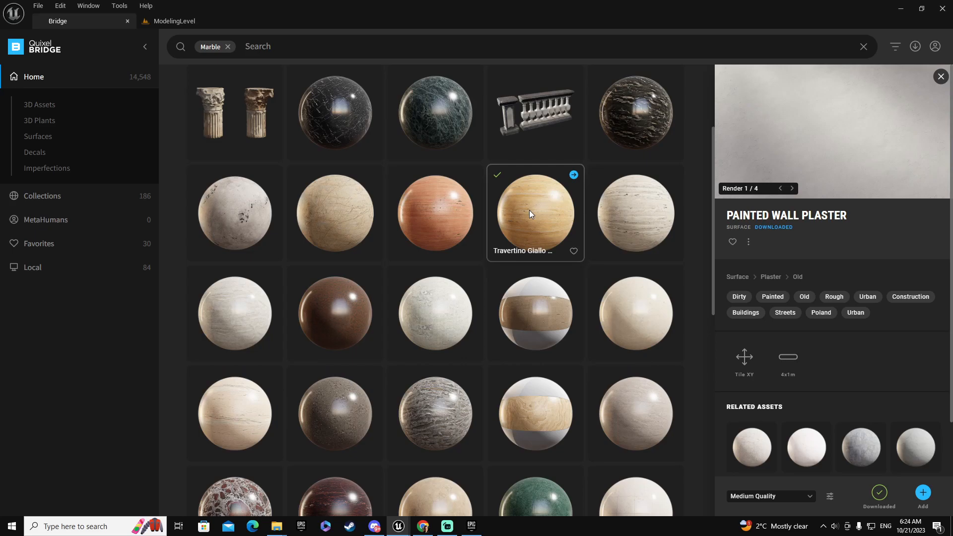
click(618, 206)
click(879, 492)
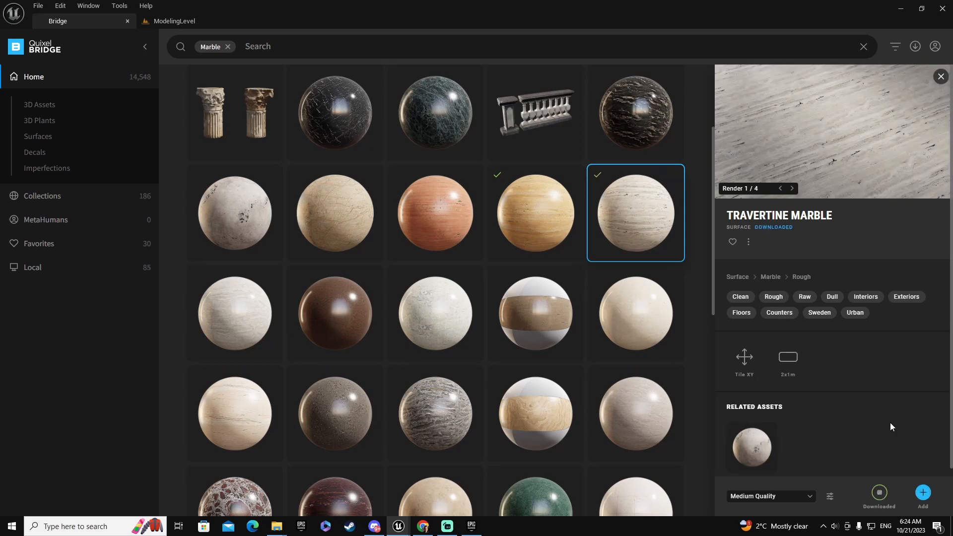
click(924, 492)
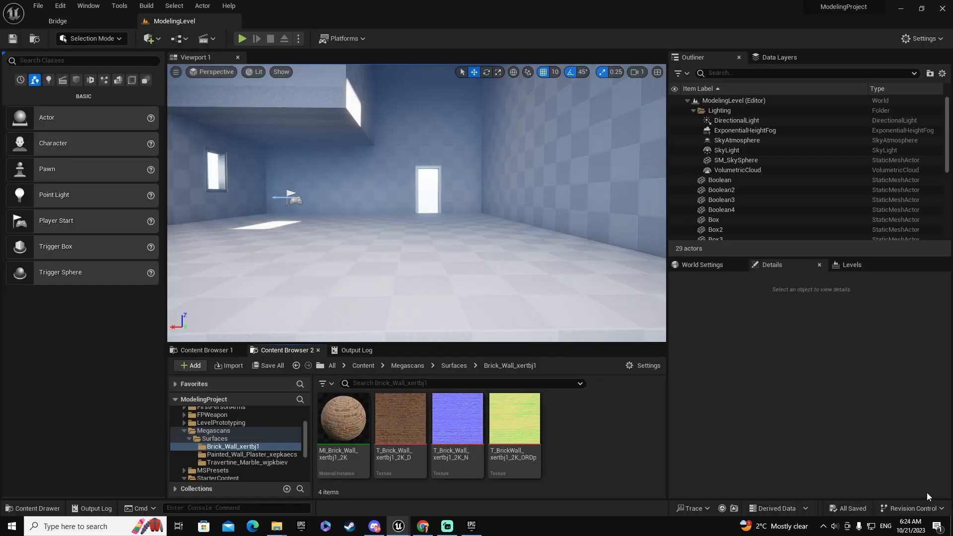
- Return to Bridge and replace the marble search with "wood"
click(94, 21)
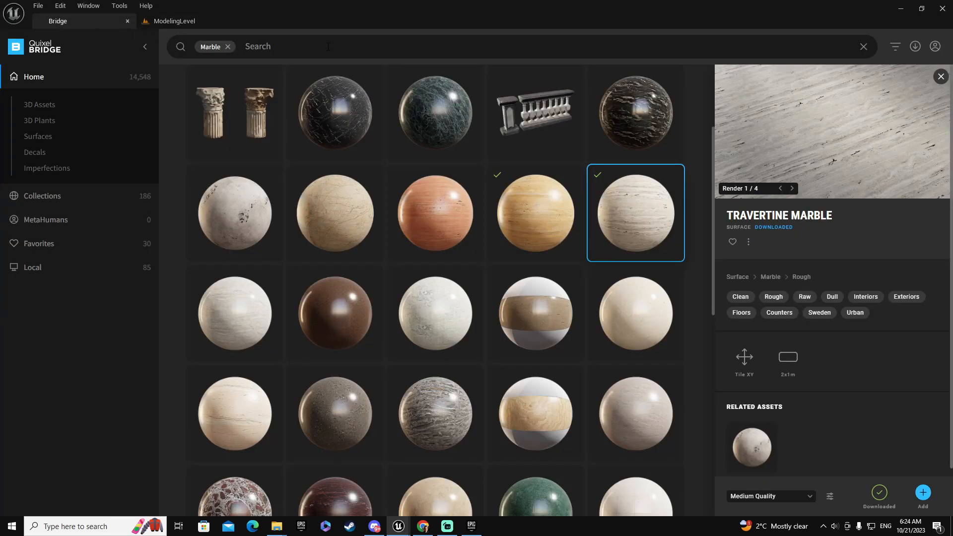
click(227, 47)
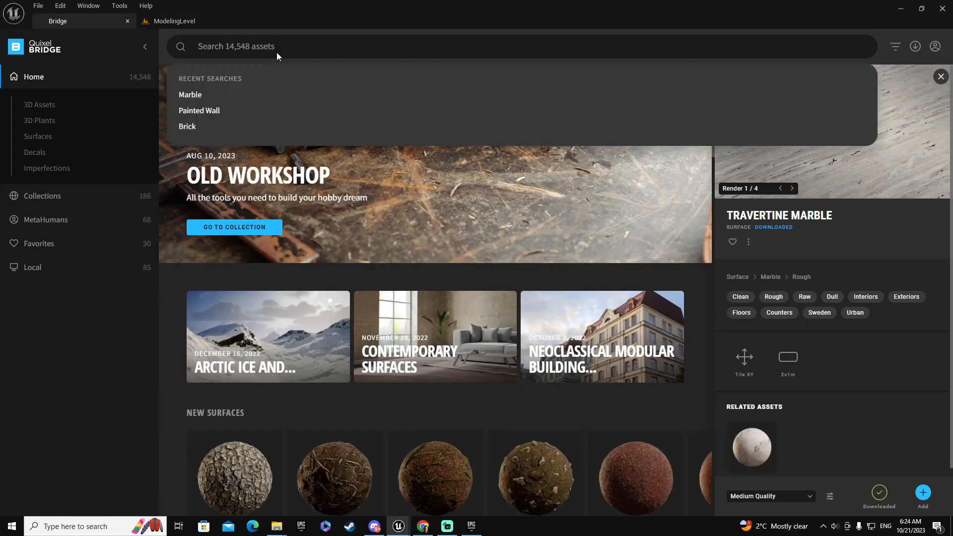
text(wood)
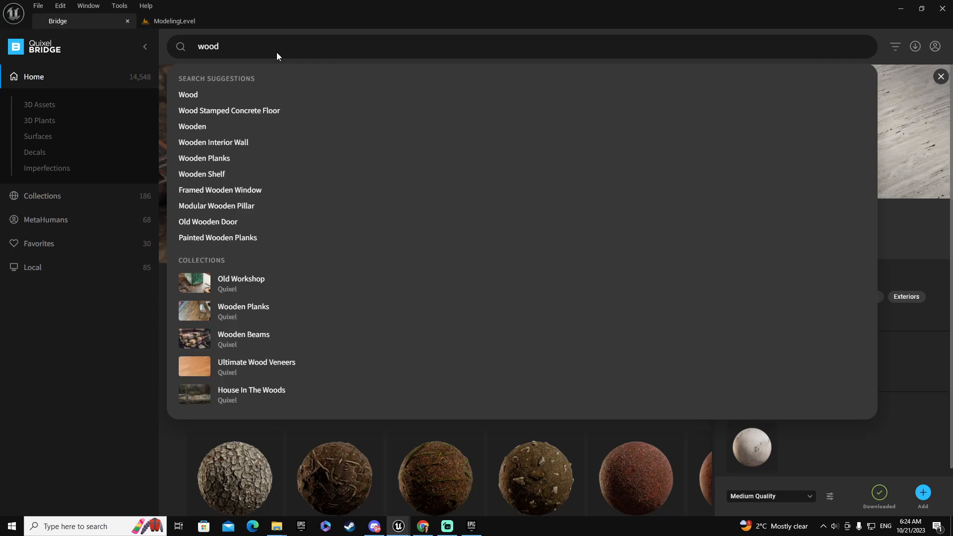
key(Return)
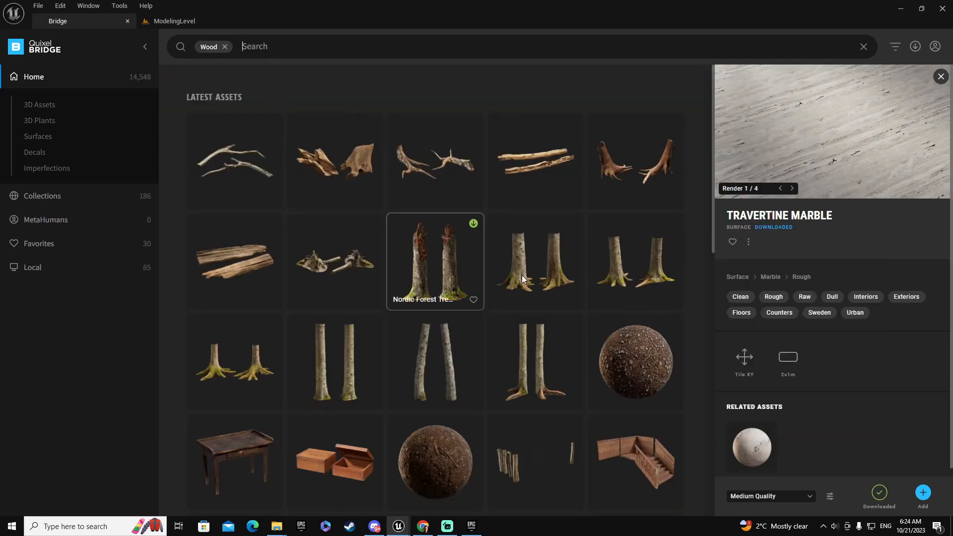
- Restrict the Bridge assets to Surfaces and search for "wood" within that category
click(42, 137)
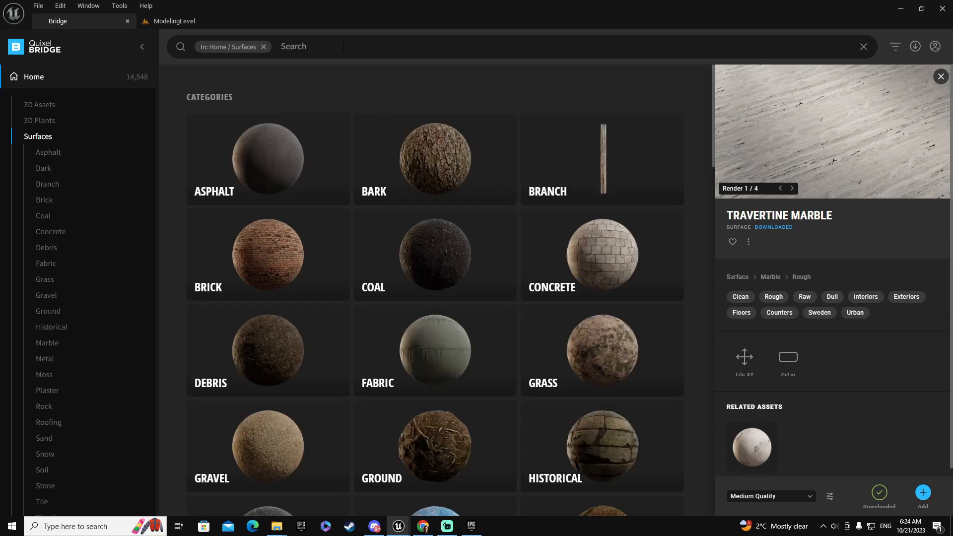
click(336, 48)
text(wood)
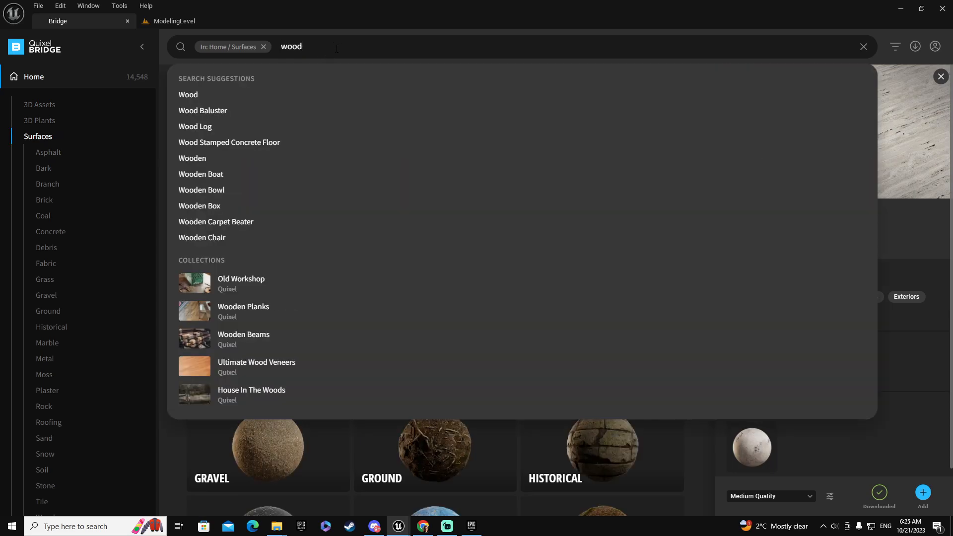
key(Return)
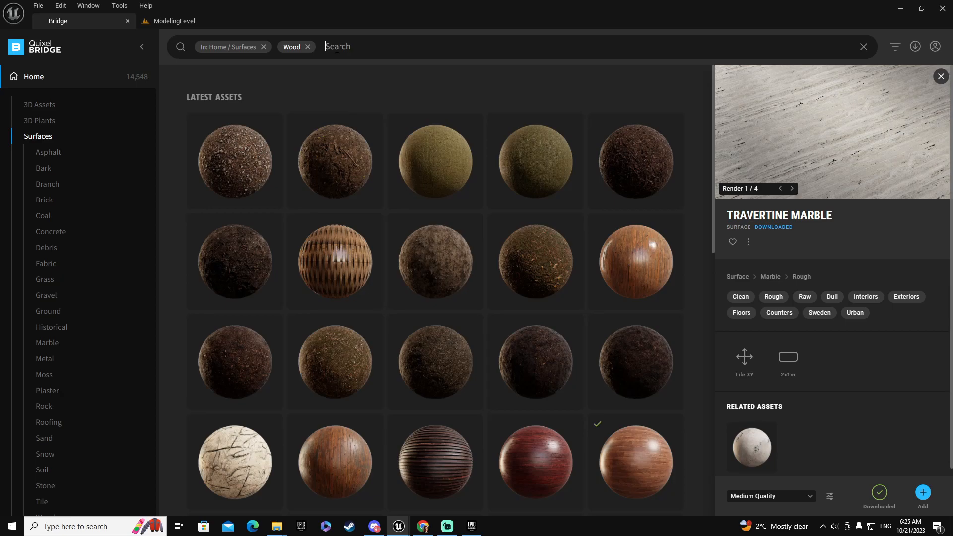
- Download the brown weathered 2x2m Wooden Planks surface at Medium Quality and add it to the project
scroll(533, 280, down, 3)
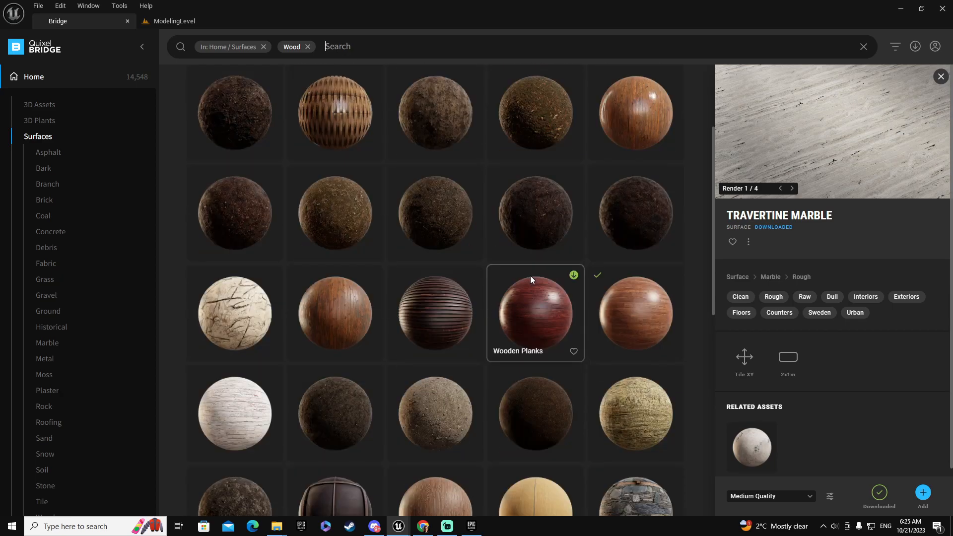
click(329, 314)
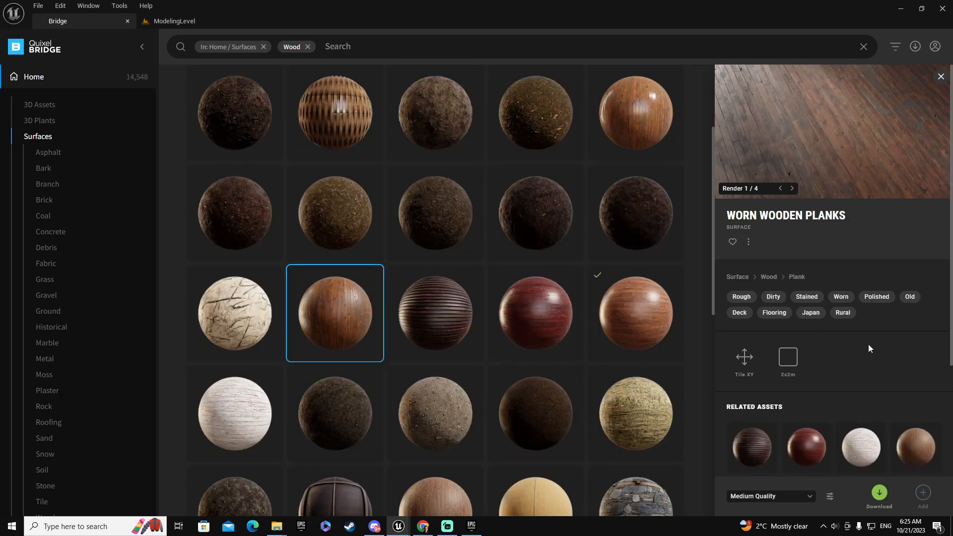
scroll(541, 349, down, 3)
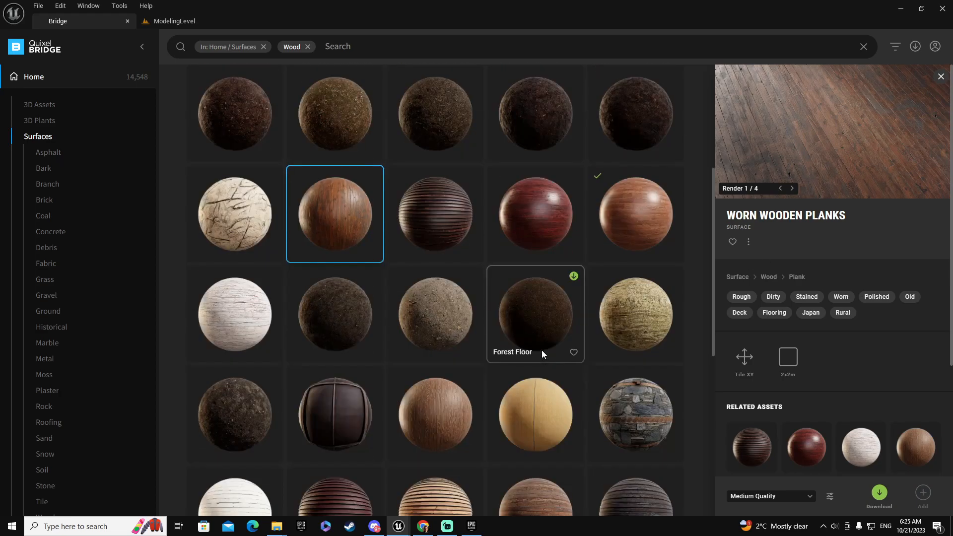
click(541, 455)
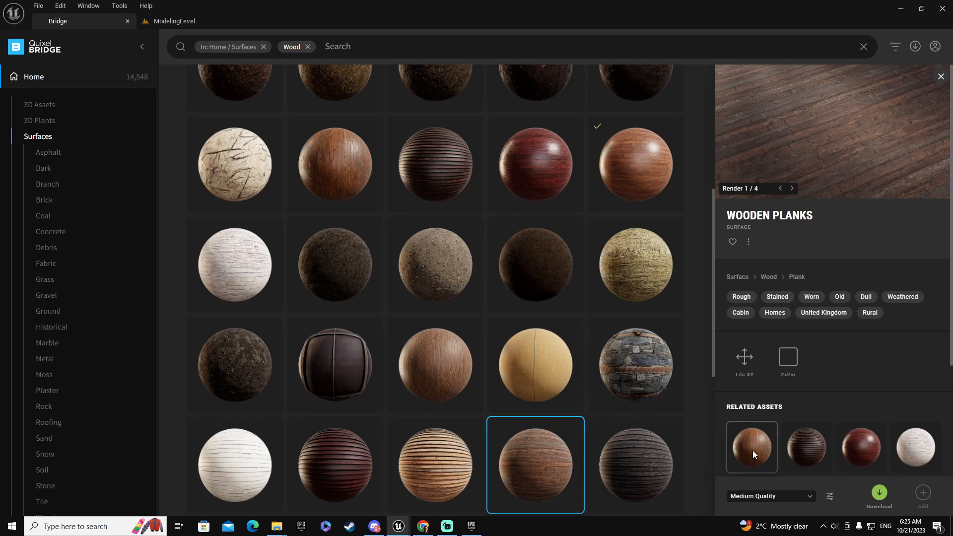
click(879, 492)
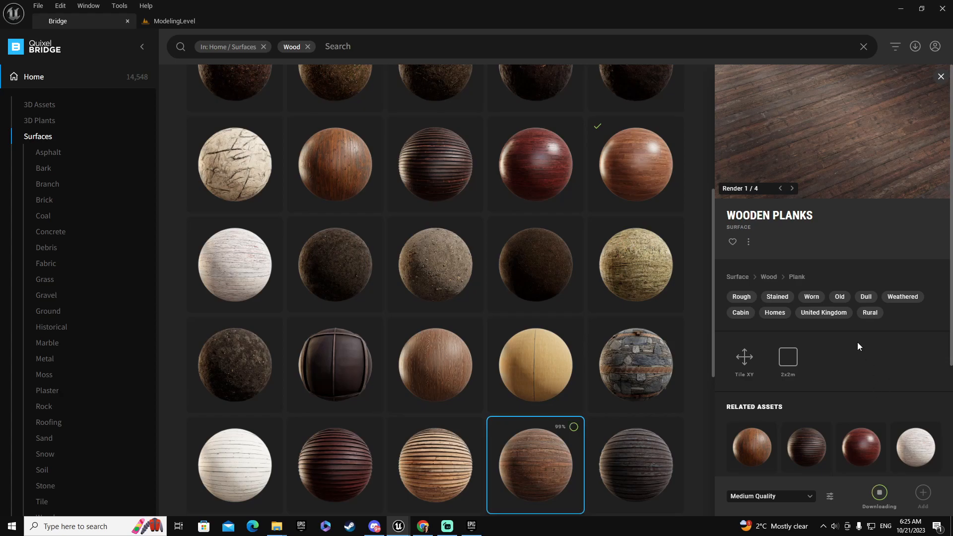
click(926, 495)
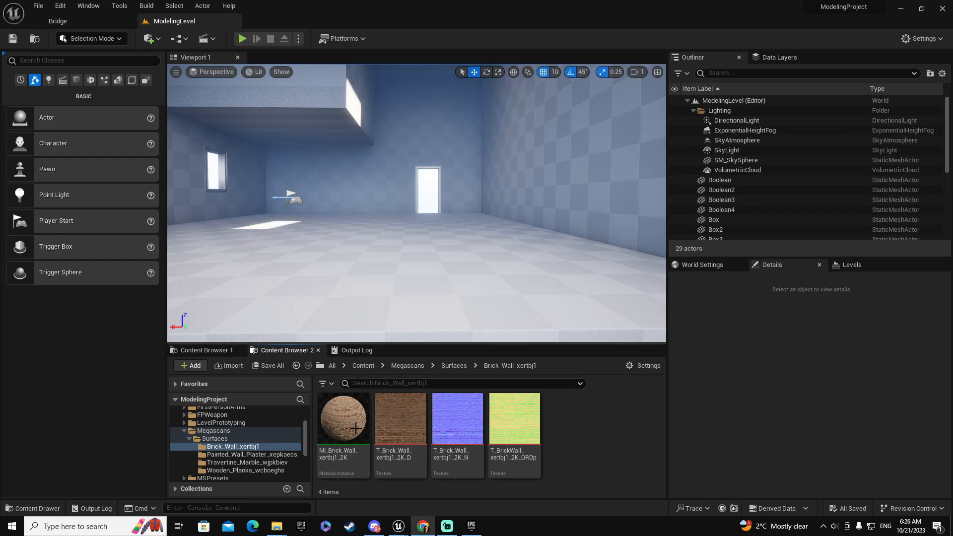
- Apply the T_Brick_Wall_xertbj1_2K_D texture to the back wall section below the overhanging box in ModelingLevel
drag(400, 419, 320, 180)
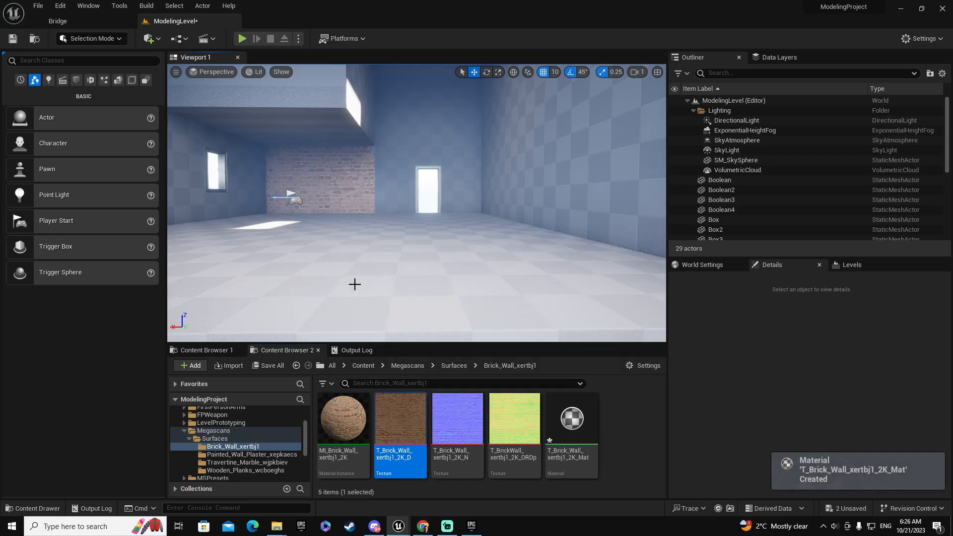
drag(343, 419, 335, 422)
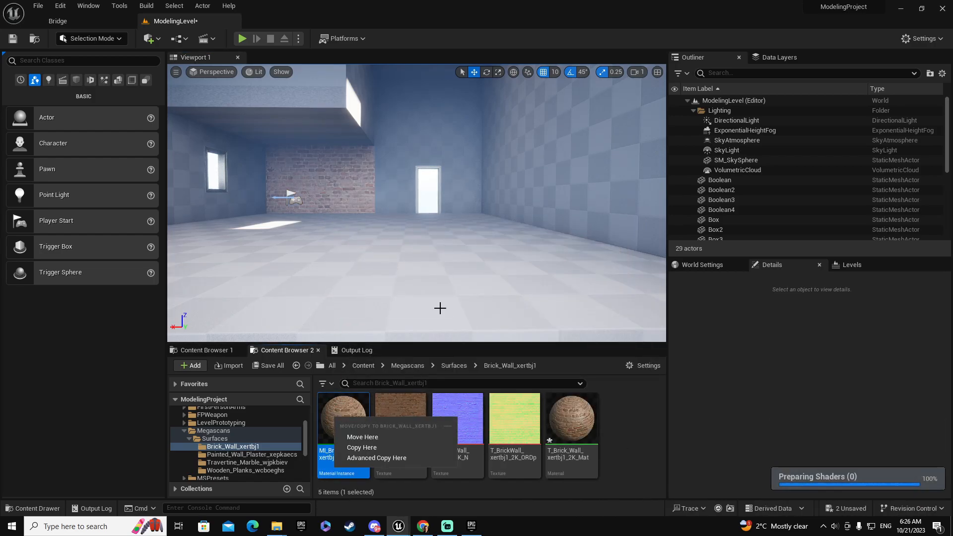
click(612, 431)
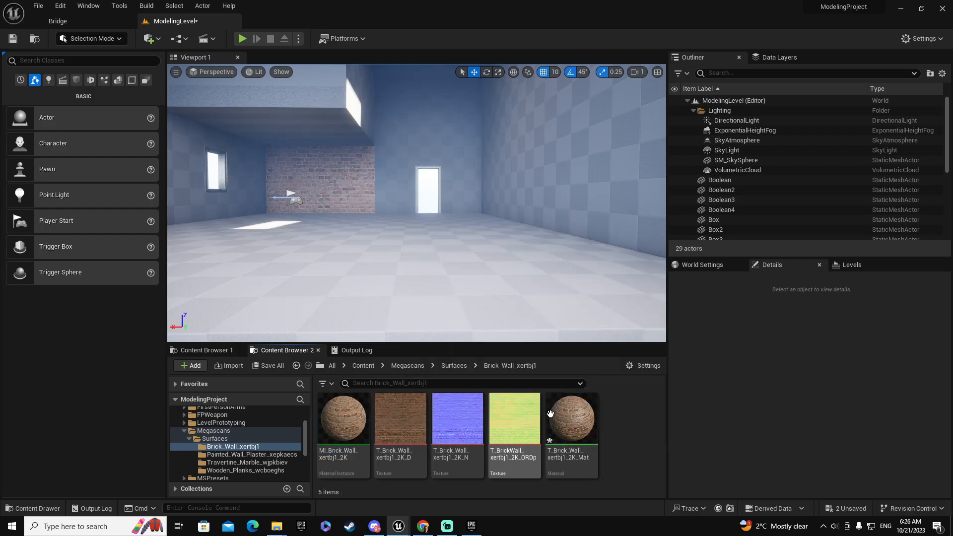
- Inspect the MI_Brick_Wall_xertbj1_2K material instance's parameters and close its editor
mouse_move(573, 416)
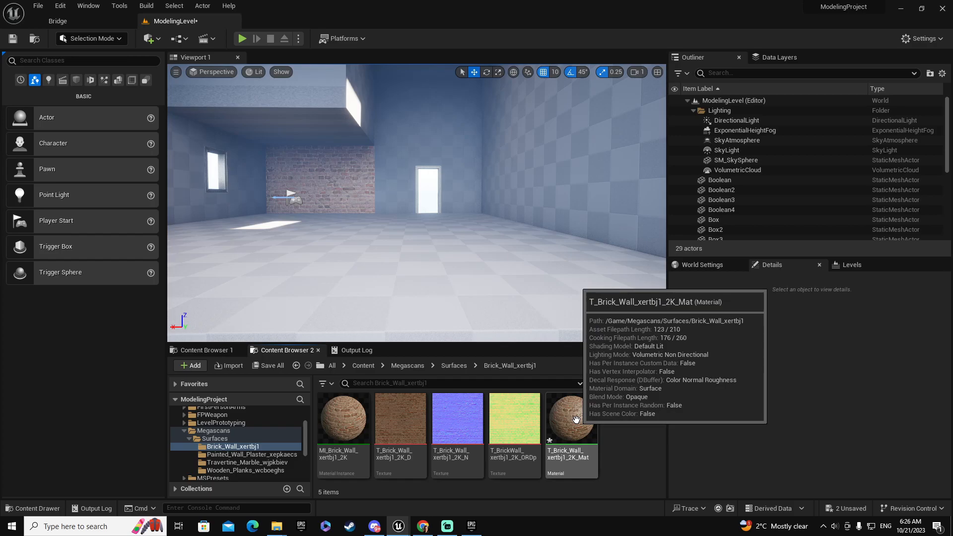
click(351, 420)
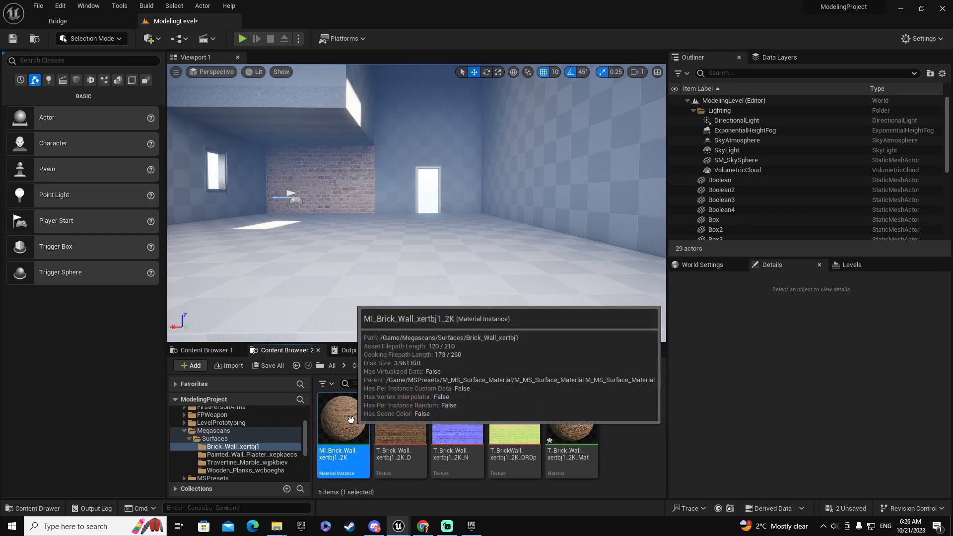
double_click(350, 420)
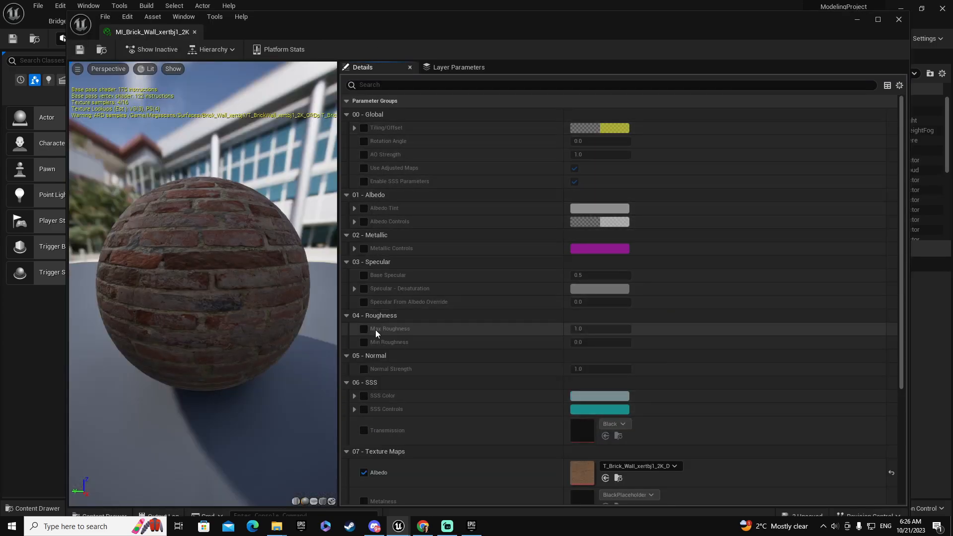
click(898, 19)
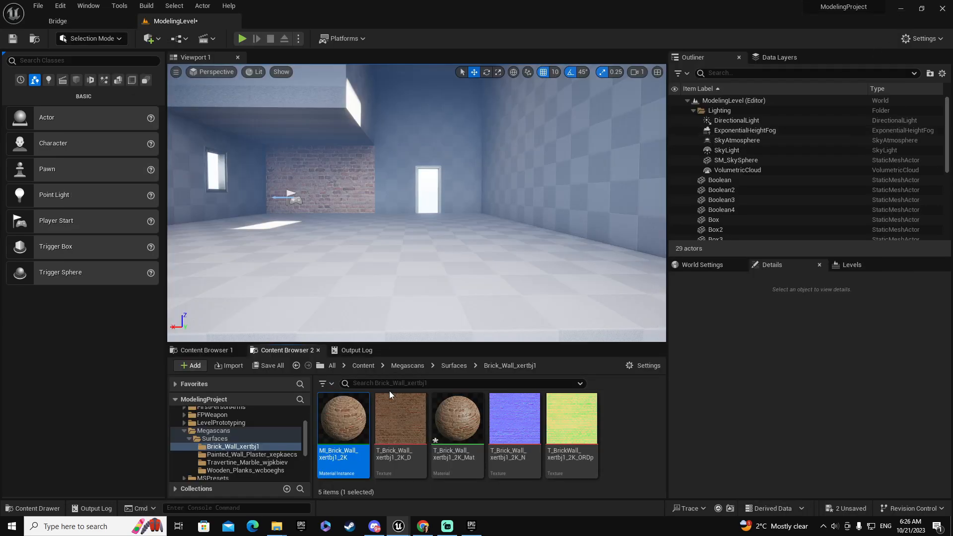
- Apply the MI_Brick_Wall_xertbj1_2K material to the lower and upper sections of the side wall with the two windows
right_drag(411, 261, 342, 266)
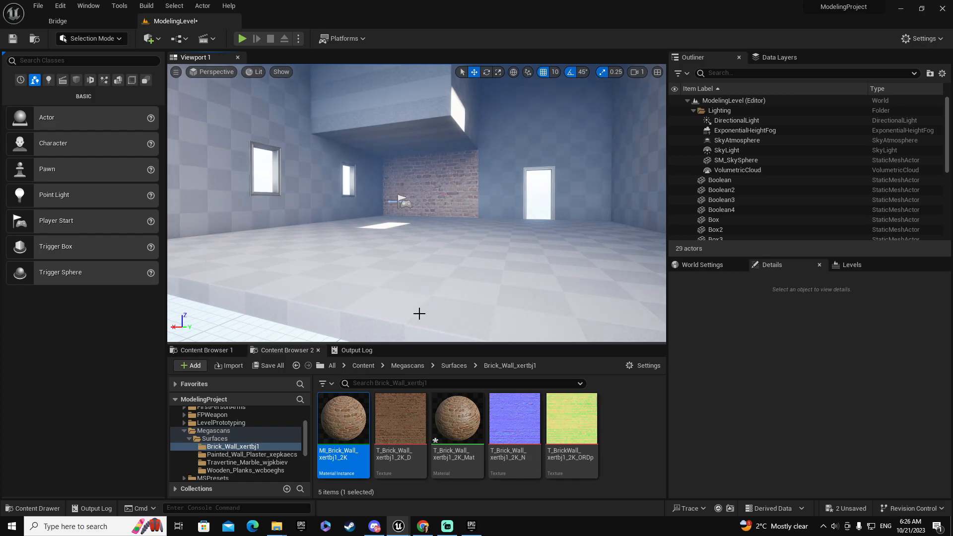
right_drag(415, 277, 414, 276)
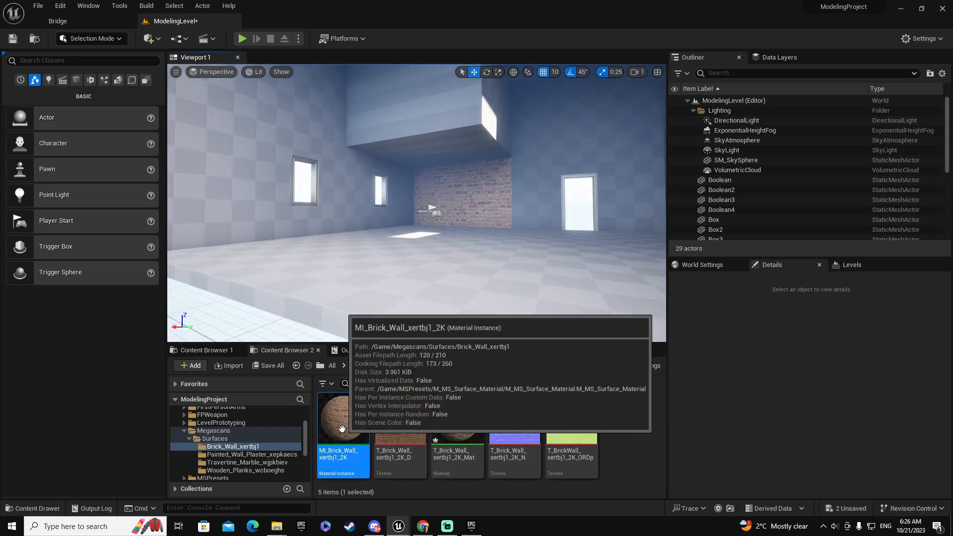
drag(346, 456, 369, 220)
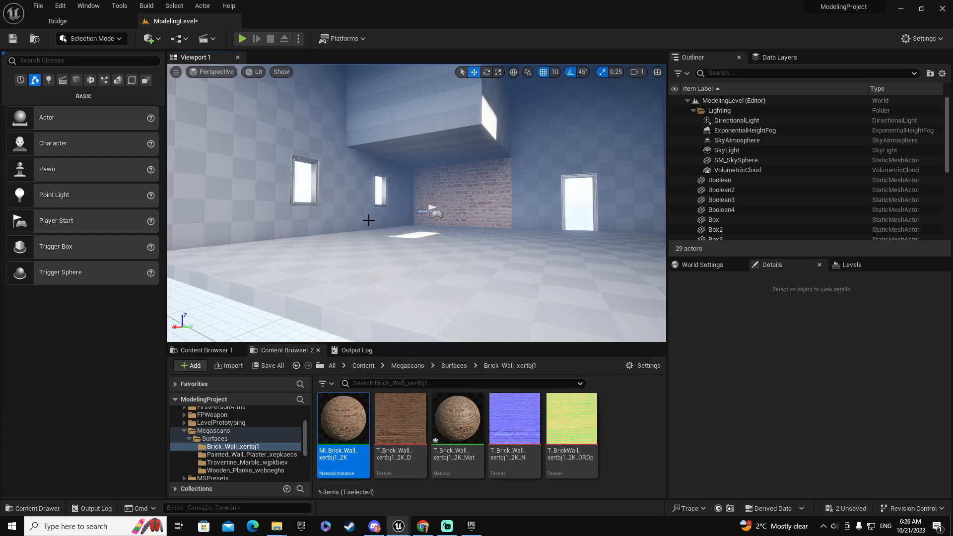
drag(343, 436, 268, 209)
right_drag(386, 209, 348, 181)
drag(348, 413, 353, 155)
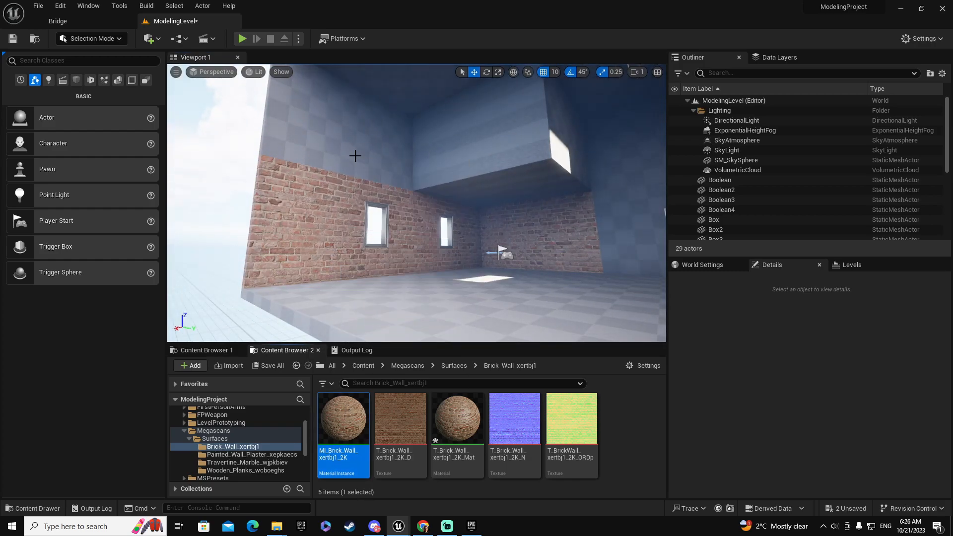
- Apply the MI_Painted_Wall_Plaster_xepkaecs_2K material to the door wall and the large windowless side wall, including their upper sections
right_drag(452, 283, 540, 286)
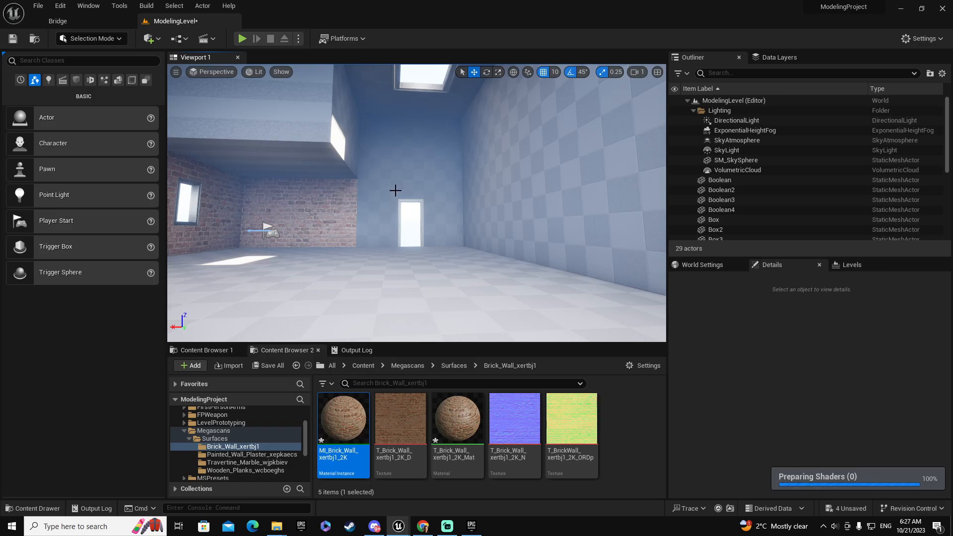
click(239, 454)
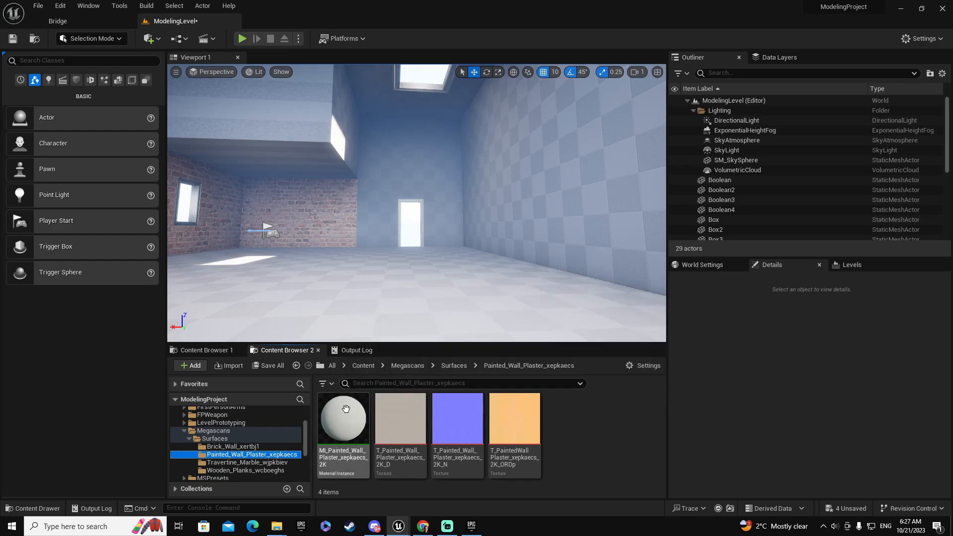
drag(340, 424, 381, 218)
drag(335, 429, 421, 150)
right_drag(436, 249, 480, 217)
drag(335, 417, 448, 306)
drag(343, 425, 375, 195)
drag(350, 400, 454, 153)
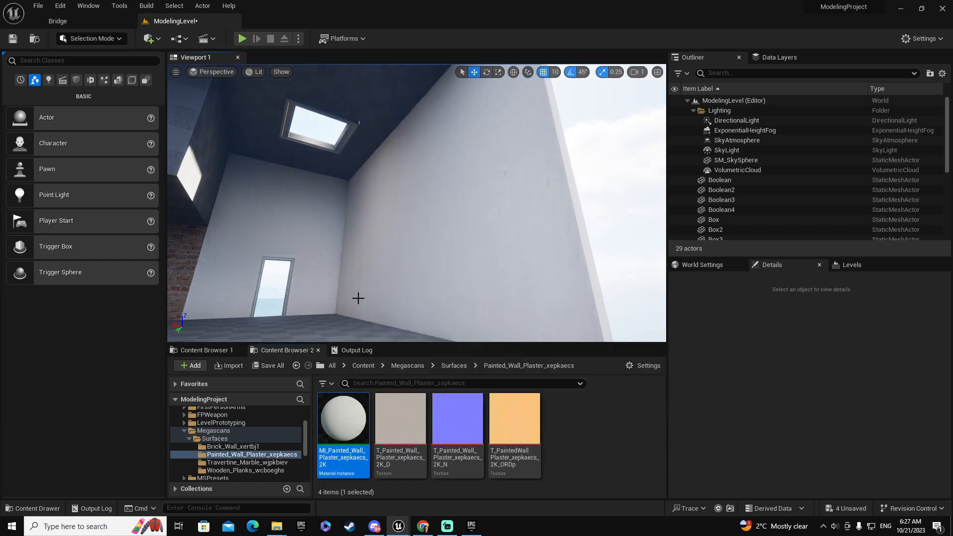
- Apply the MI_Painted_Wall_Plaster_xepkaecs_2K material to the ceiling sections around the skylight and above the overhanging box
drag(328, 426, 350, 116)
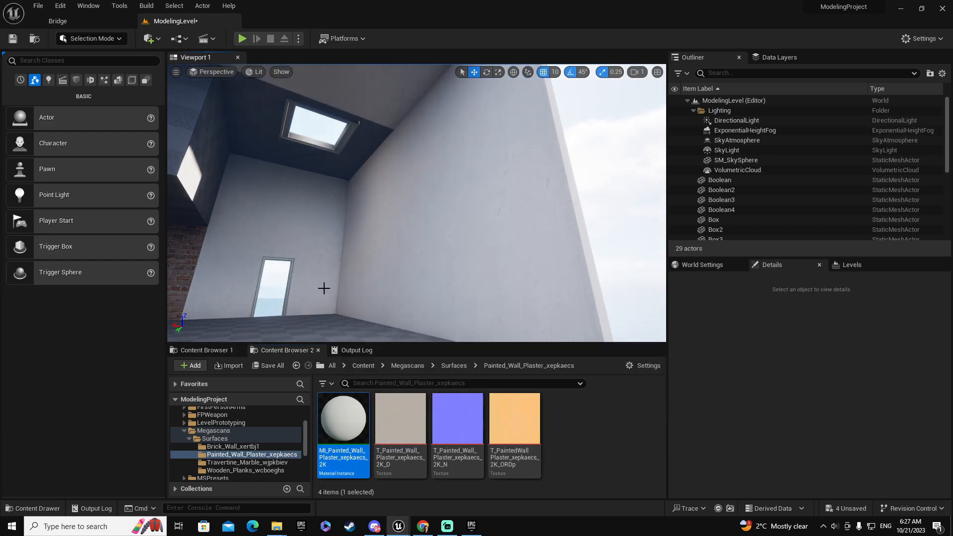
drag(342, 426, 355, 153)
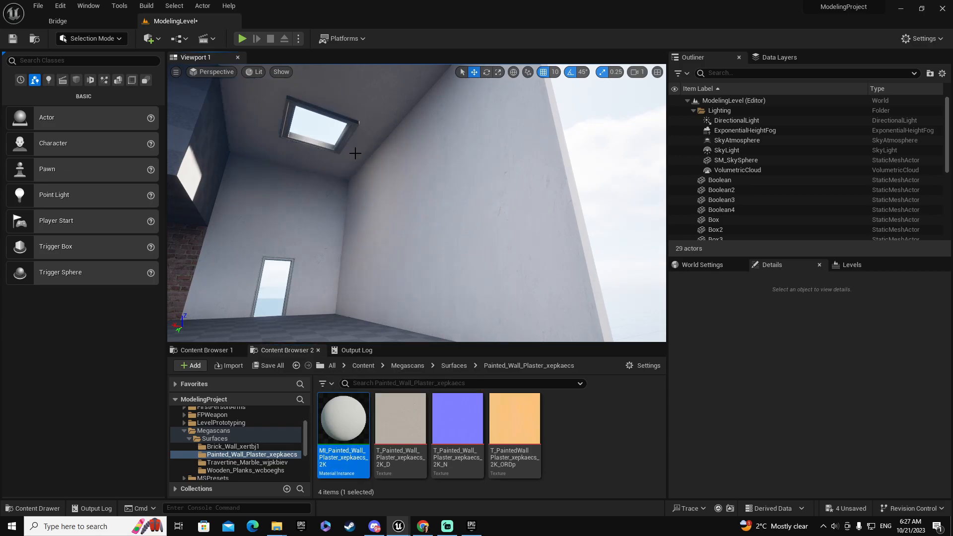
right_drag(331, 183, 214, 166)
drag(342, 422, 357, 172)
- Apply the M_Basic_Floor material from the StarterContent Materials folder to the underside of the overhanging box
right_drag(420, 225, 432, 191)
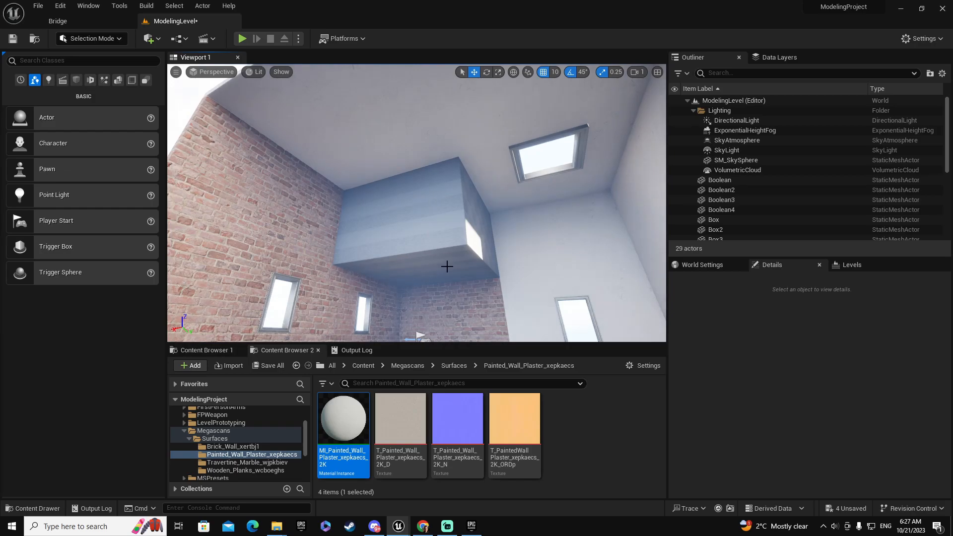
right_drag(452, 264, 450, 290)
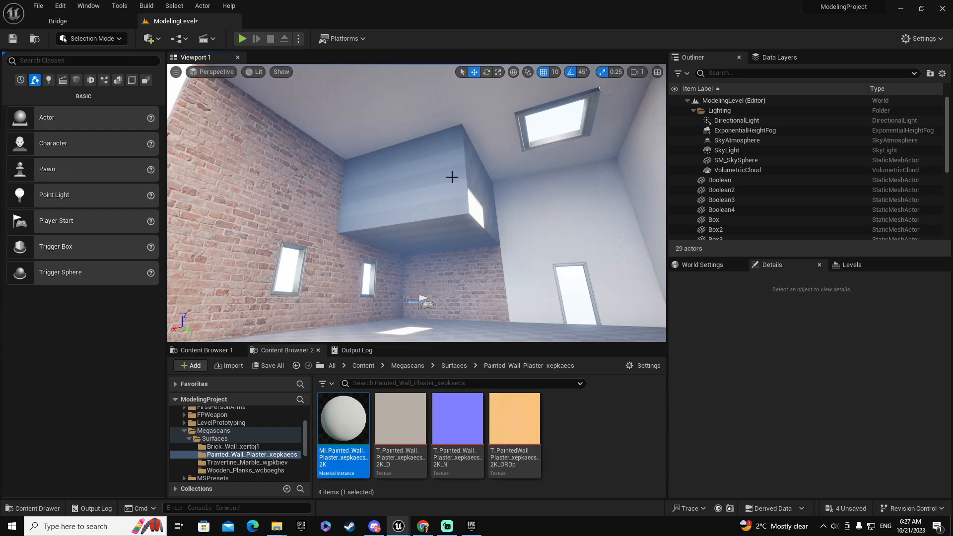
scroll(248, 447, down, 5)
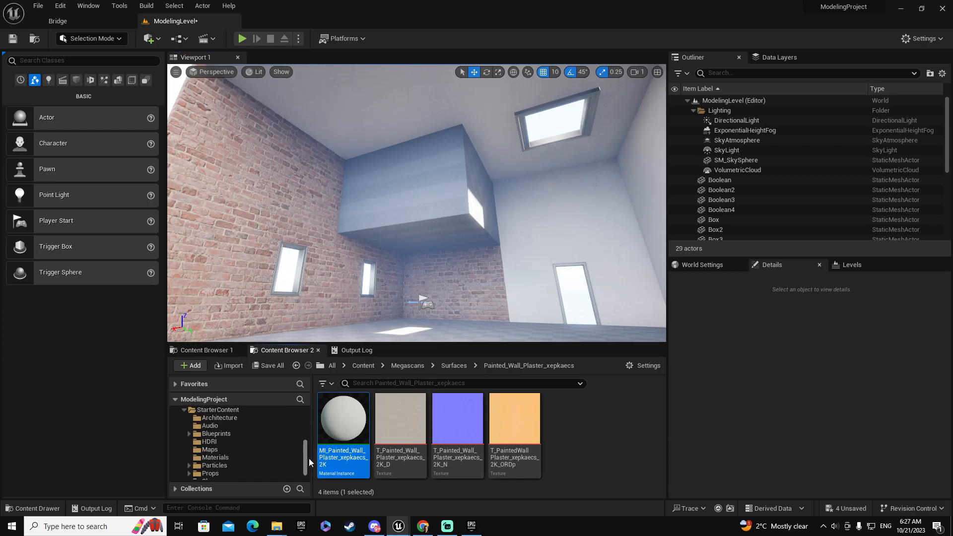
click(233, 455)
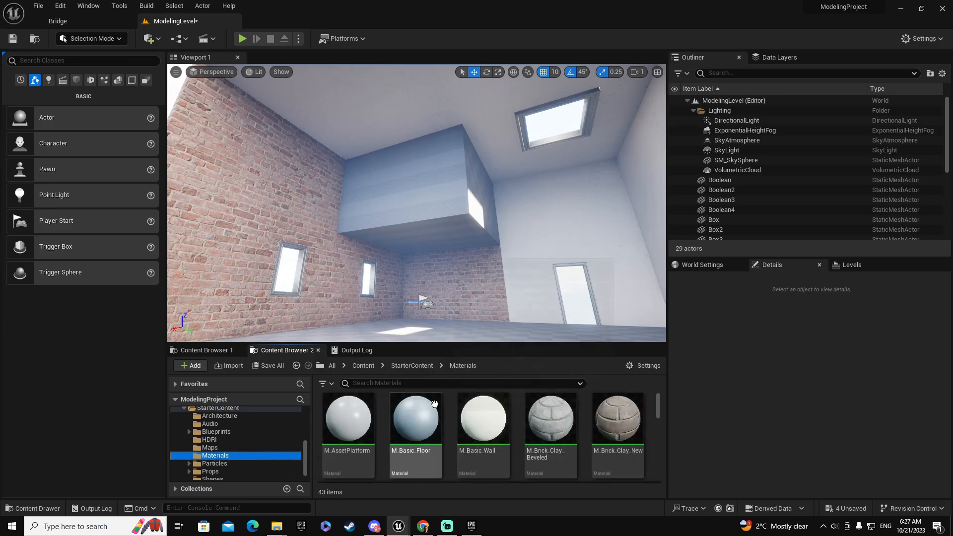
scroll(415, 437, down, 1)
mouse_move(659, 412)
mouse_down()
mouse_move(665, 445)
mouse_move(664, 405)
mouse_up()
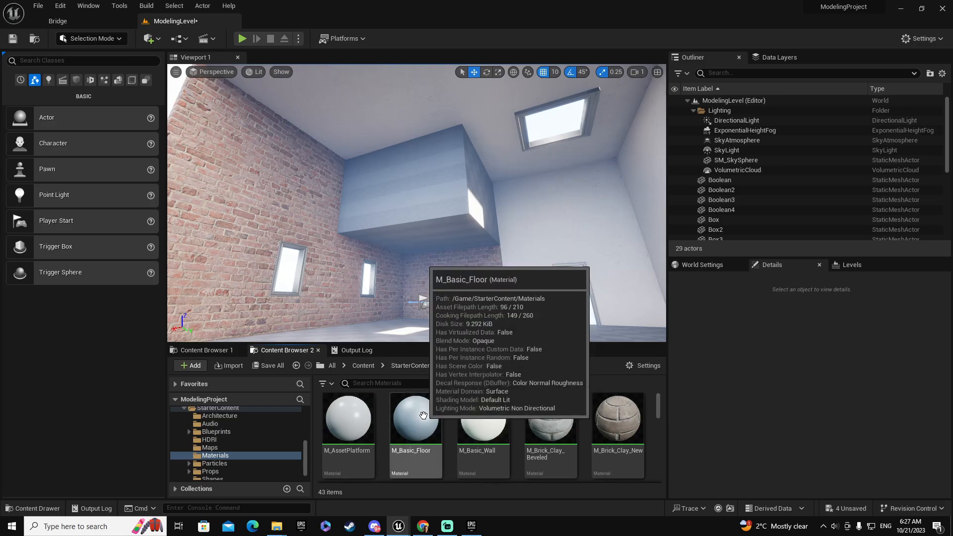
drag(425, 402, 429, 254)
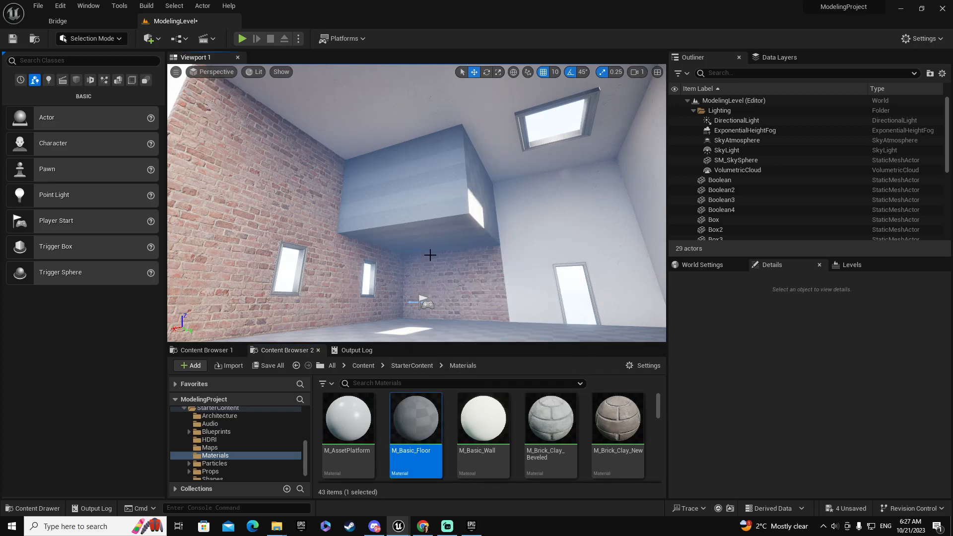
- Apply the MI_Travertine_Marble_wjpkbiev_2K material from Megascans Surfaces to both floor sections along the windowless plaster wall
right_drag(440, 234, 271, 316)
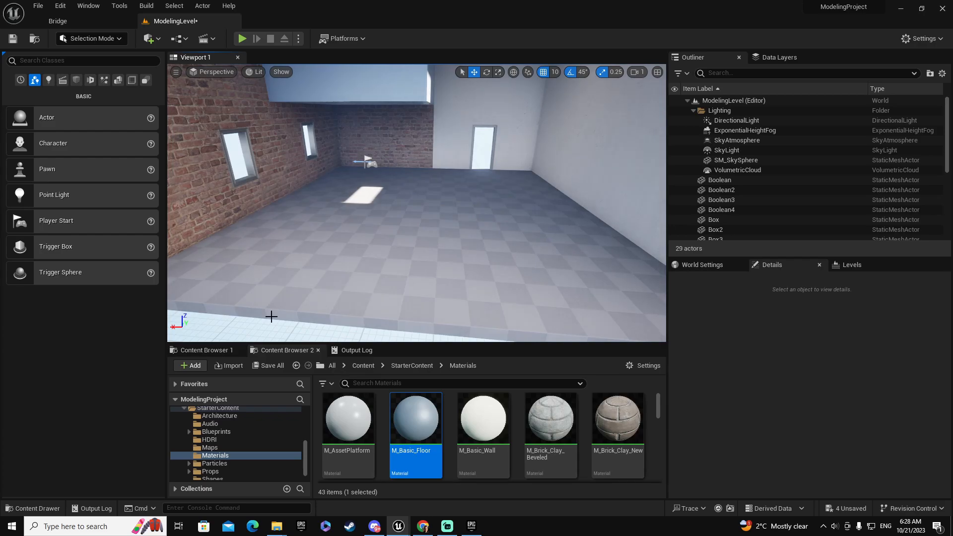
scroll(302, 454, up, 8)
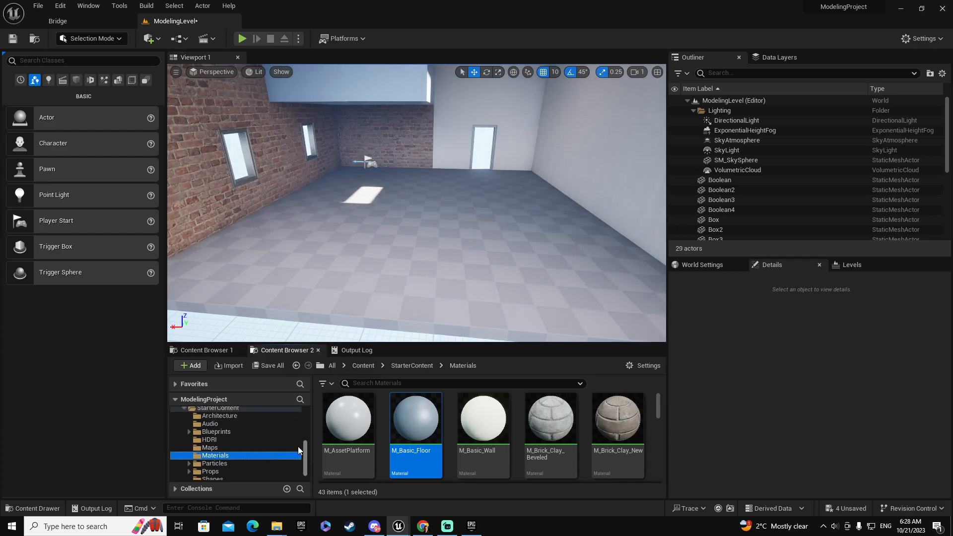
scroll(300, 430, down, 3)
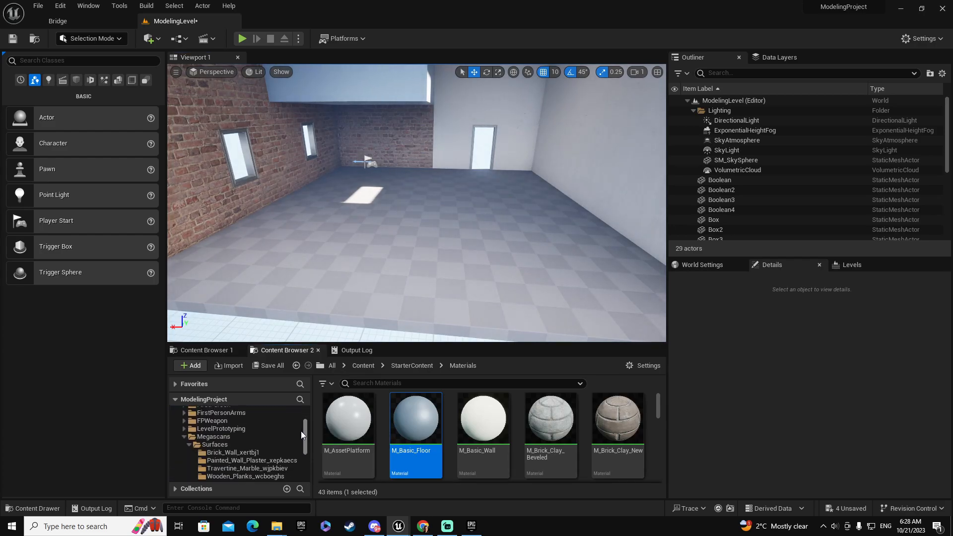
click(231, 436)
click(227, 445)
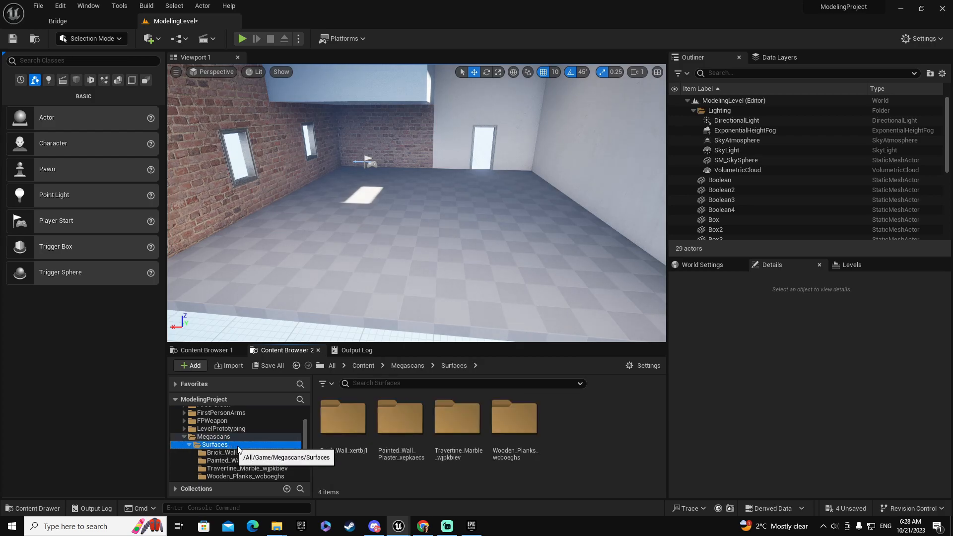
click(275, 468)
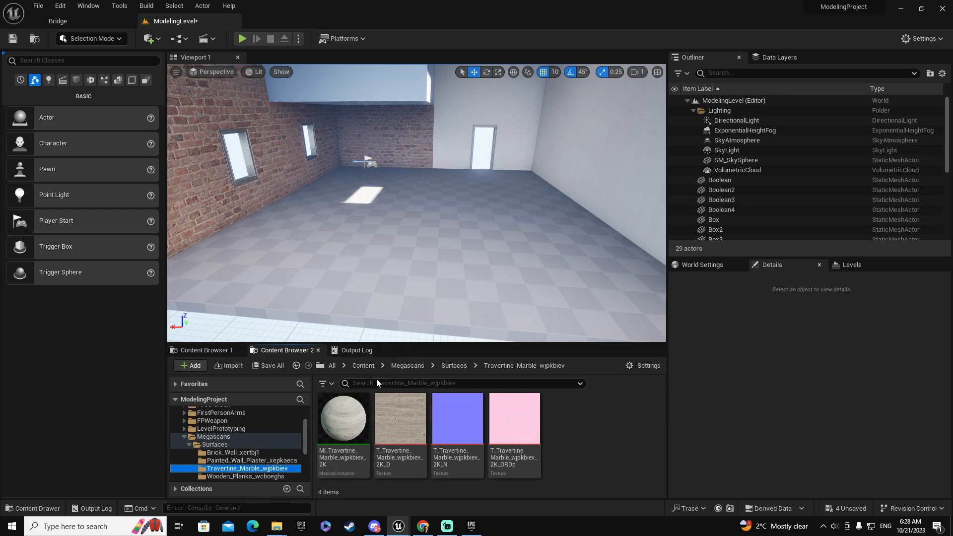
drag(342, 421, 550, 282)
drag(348, 414, 487, 232)
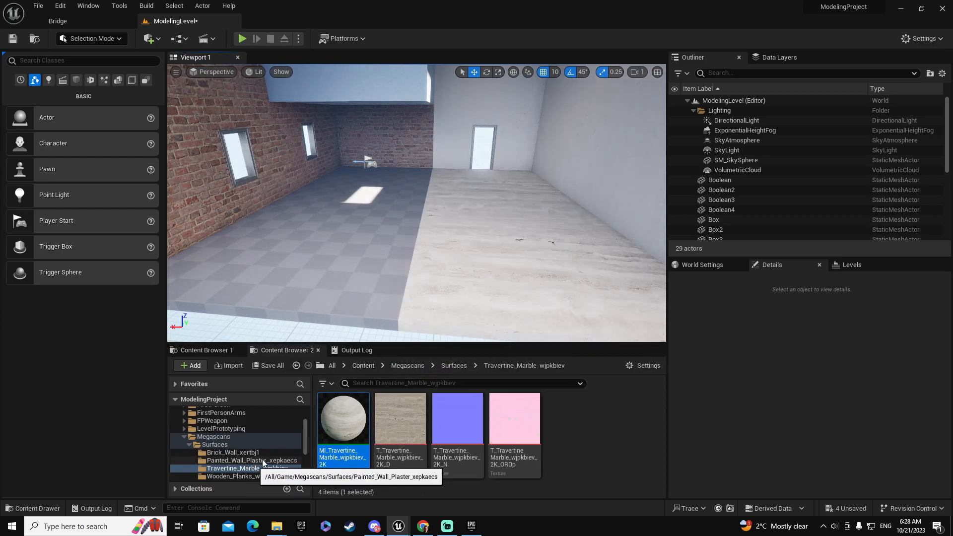
- Apply the T_Wooden_Planks_wcboeghs_2K_D texture to both floor sections beside the brick wall with the two windows
click(248, 476)
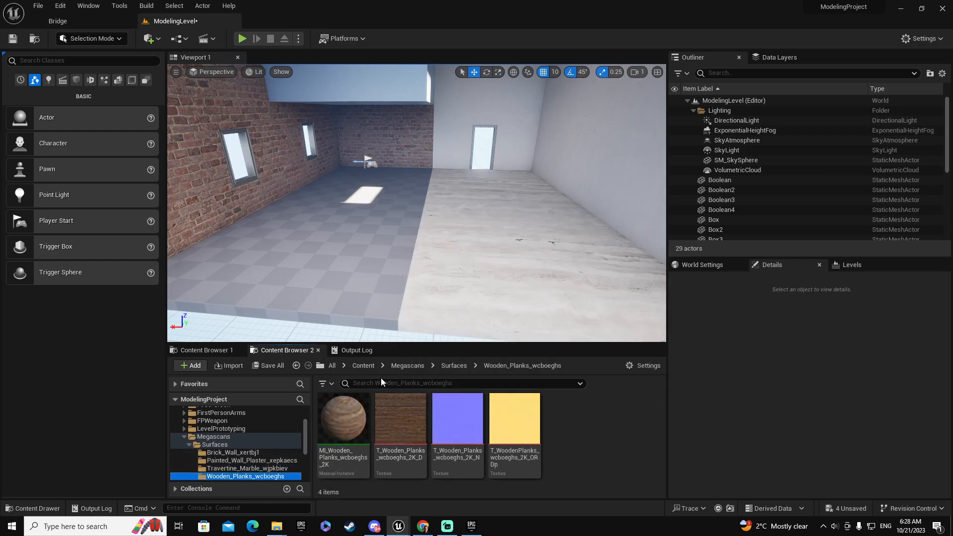
click(400, 419)
drag(400, 419, 347, 272)
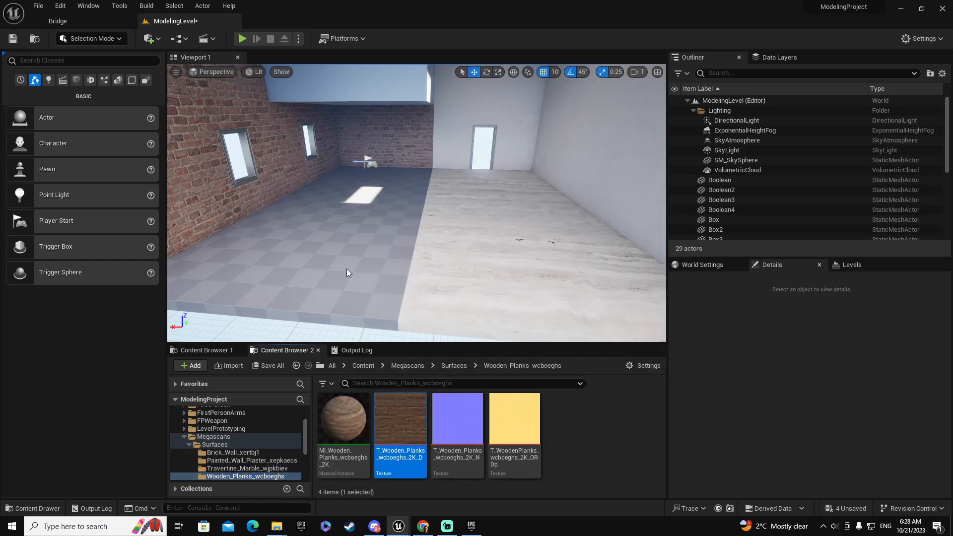
drag(399, 419, 388, 187)
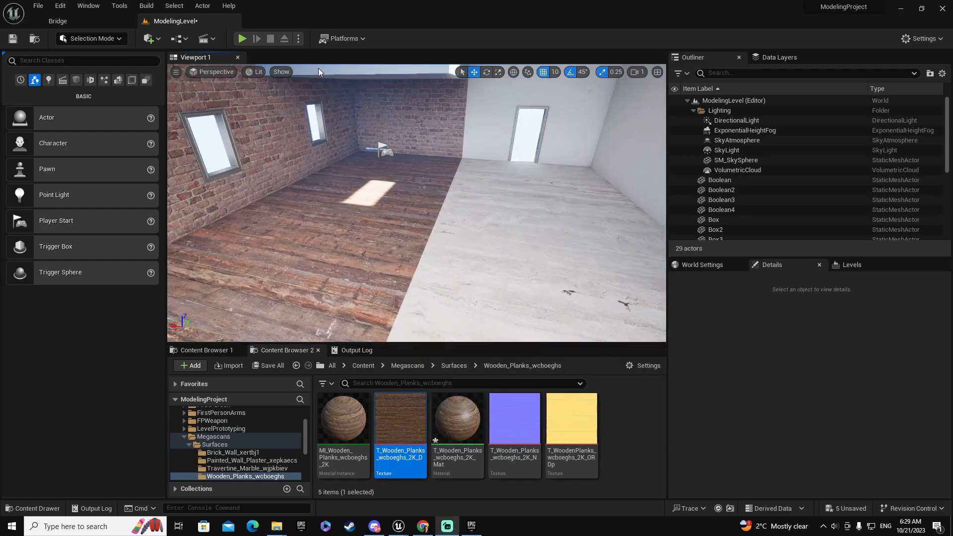
- Play the level and walk through the room to examine the wooden plank floor up close, ending the play session
click(241, 38)
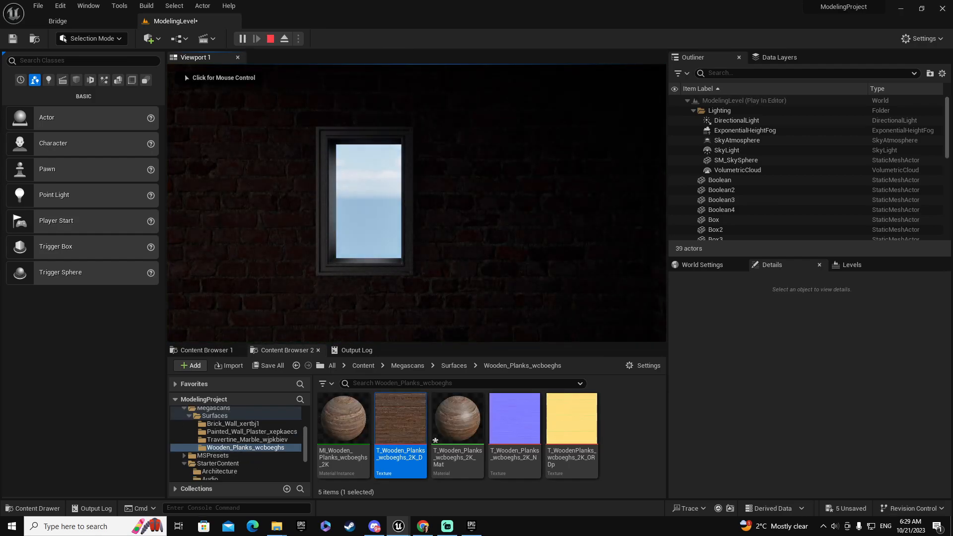
click(520, 177)
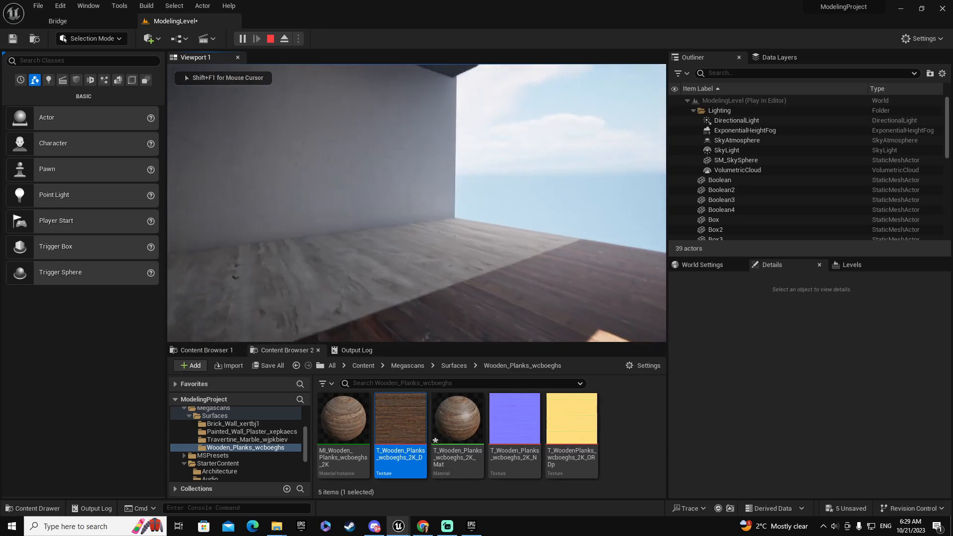
key(w)
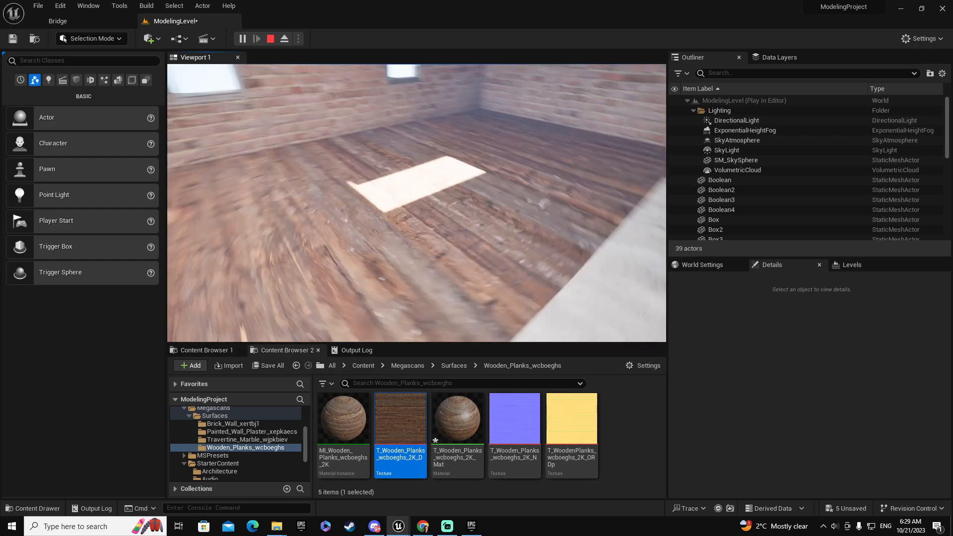
key(a)
key(w)
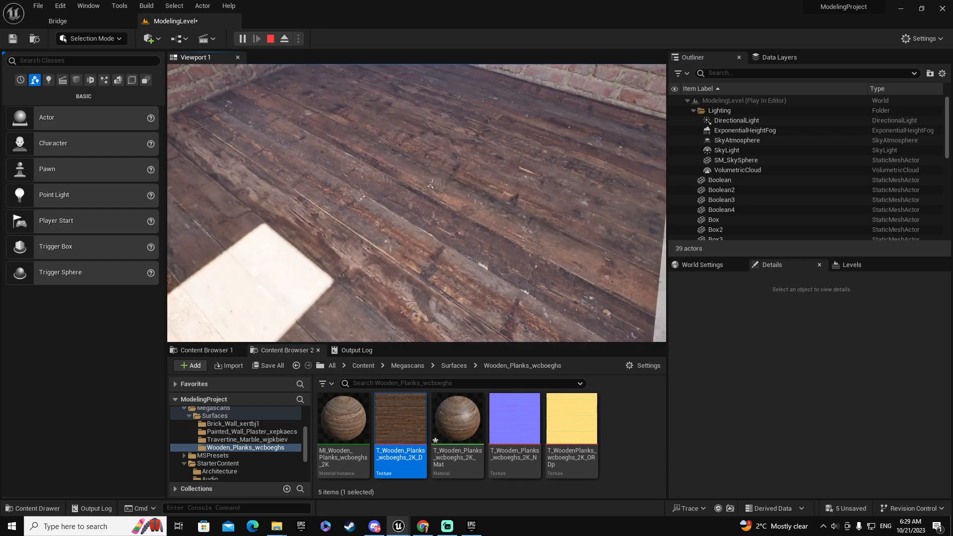
key(w)
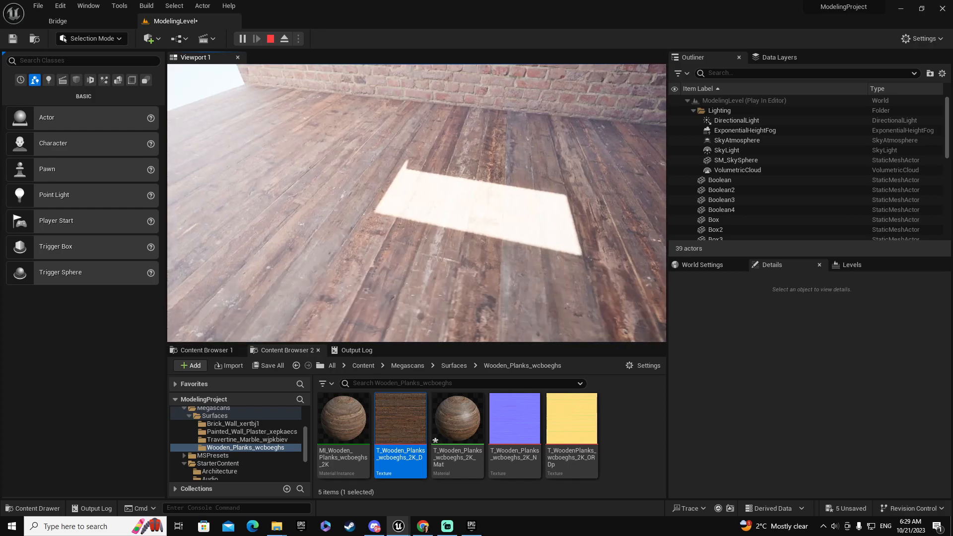
key(a)
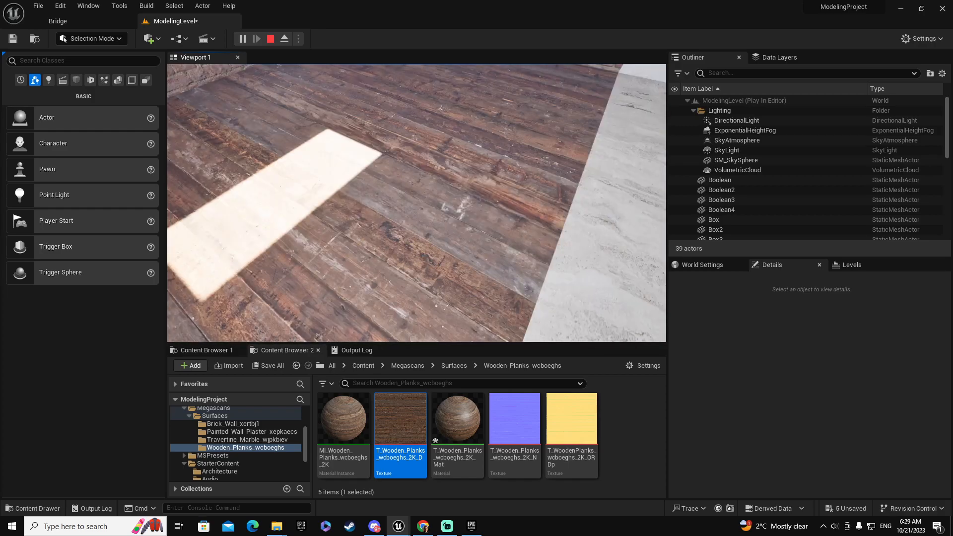
key(w)
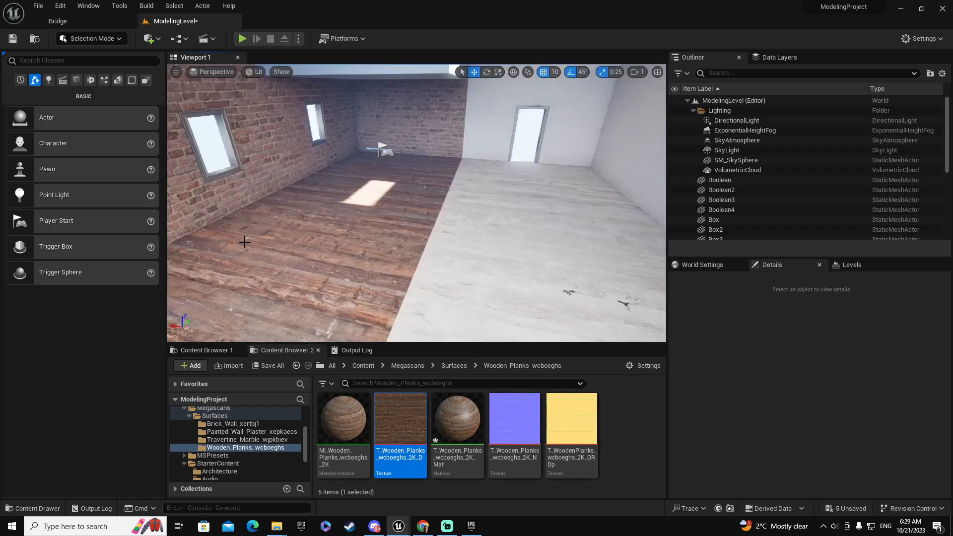
- Select the front wooden floor section Box2 and start the Layout UVs tool on it in Modeling mode
click(437, 212)
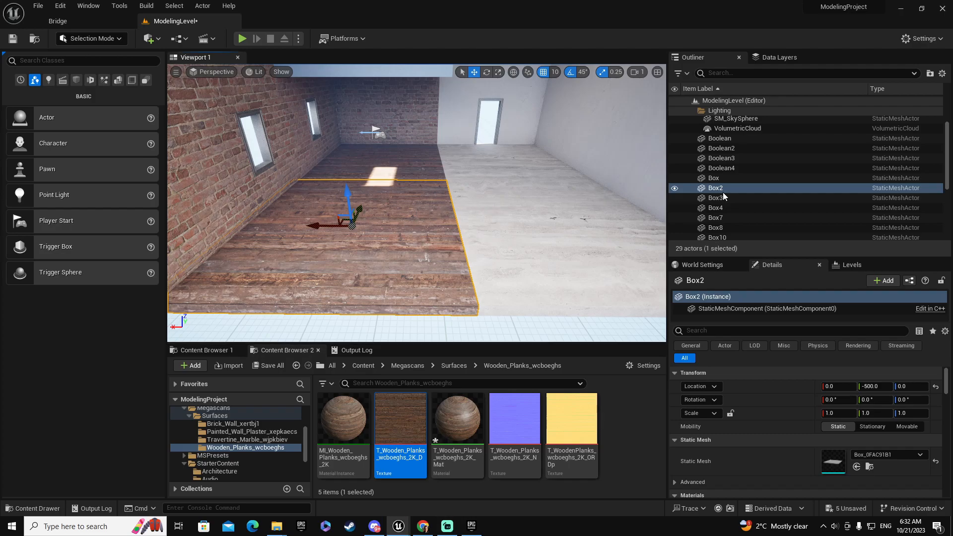
click(117, 39)
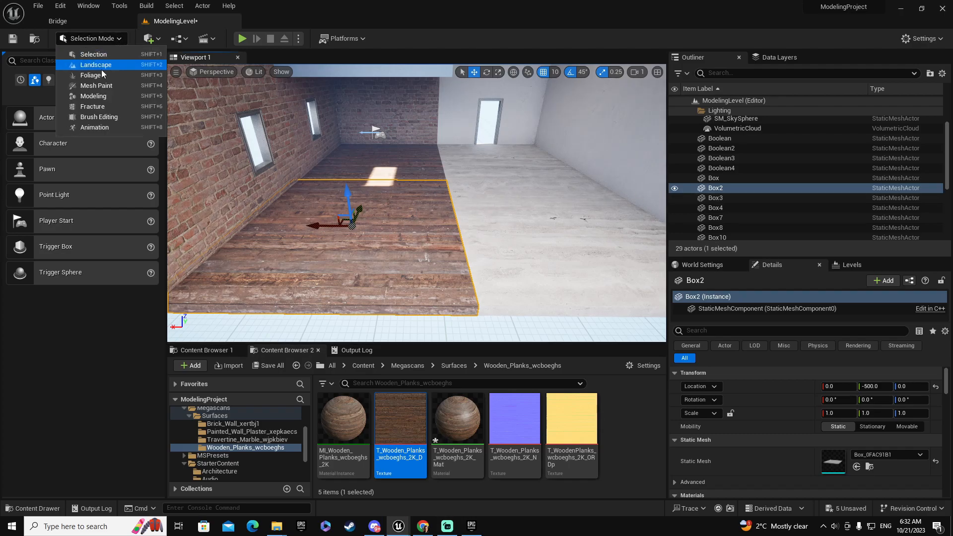
click(102, 97)
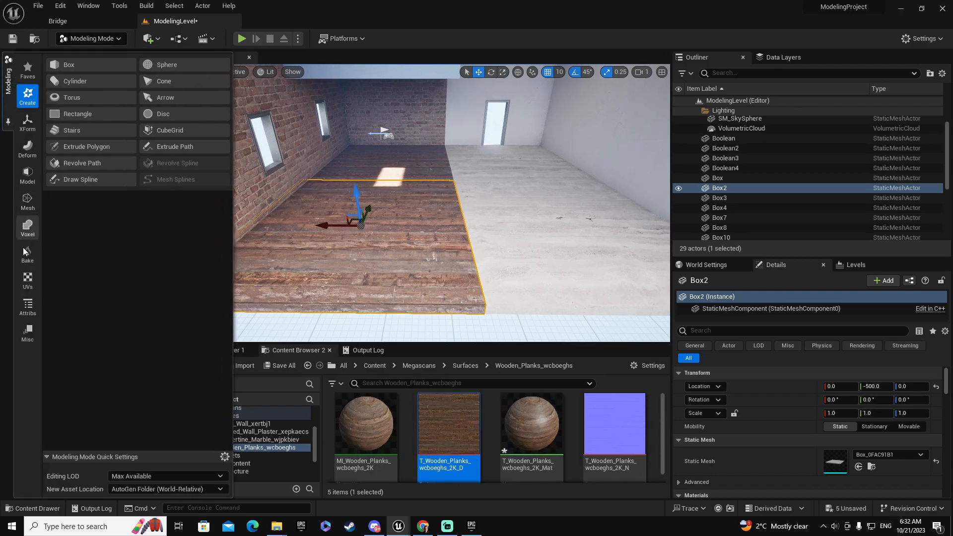
click(30, 285)
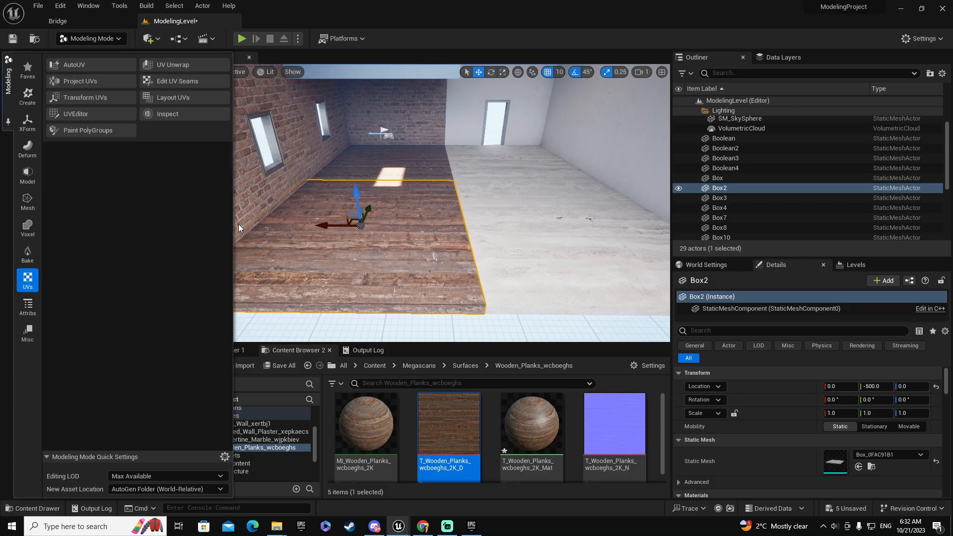
click(198, 97)
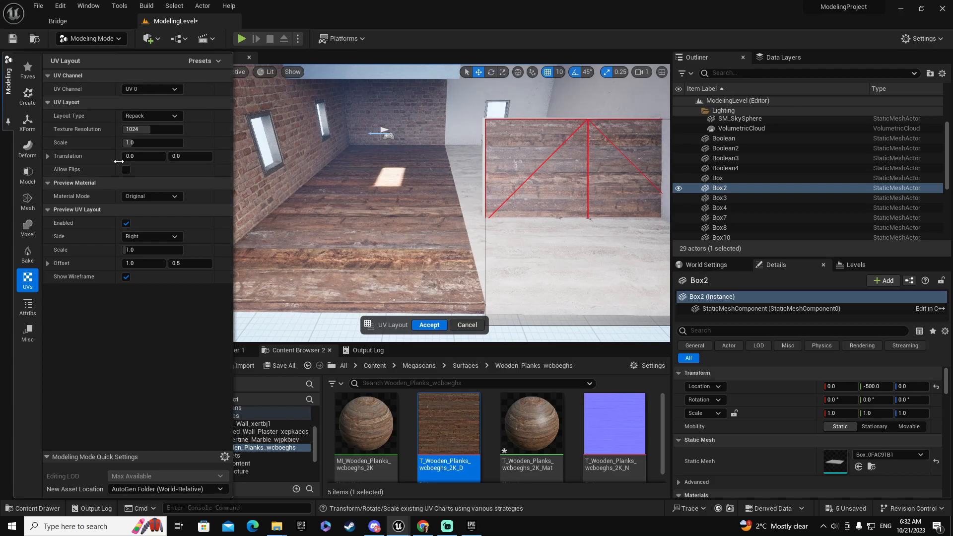
click(28, 280)
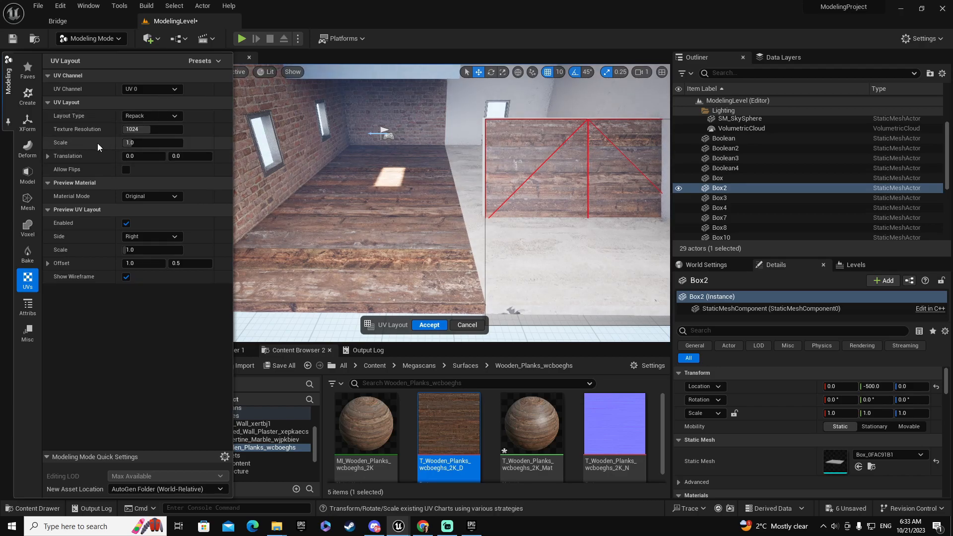
- Try UV layout scales of 2 and about 2.94 on the front wooden floor section
click(128, 143)
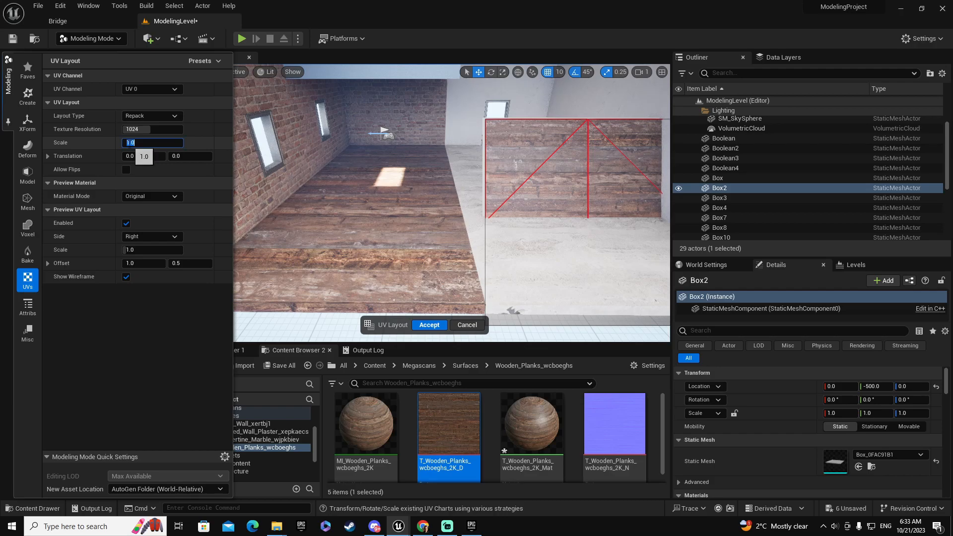
text(2)
key(Return)
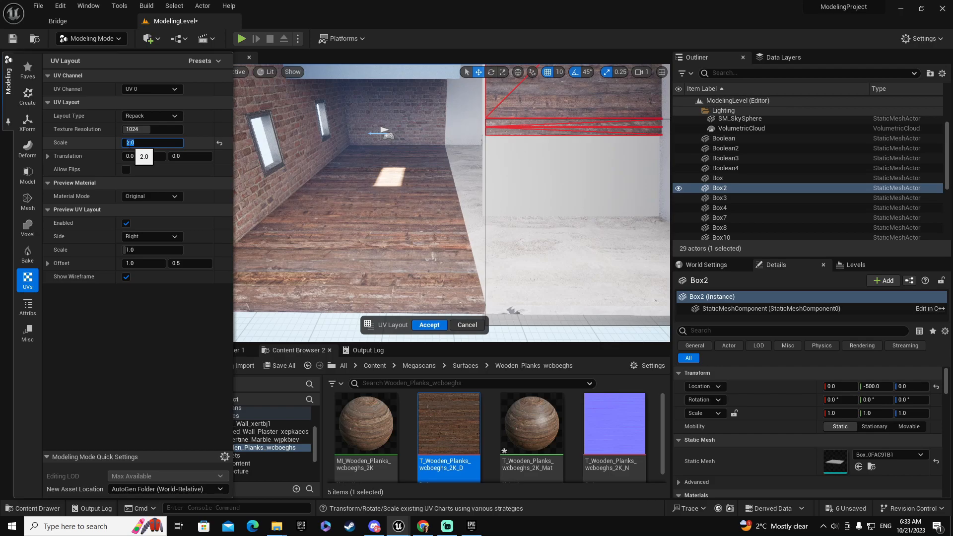
scroll(548, 179, down, 5)
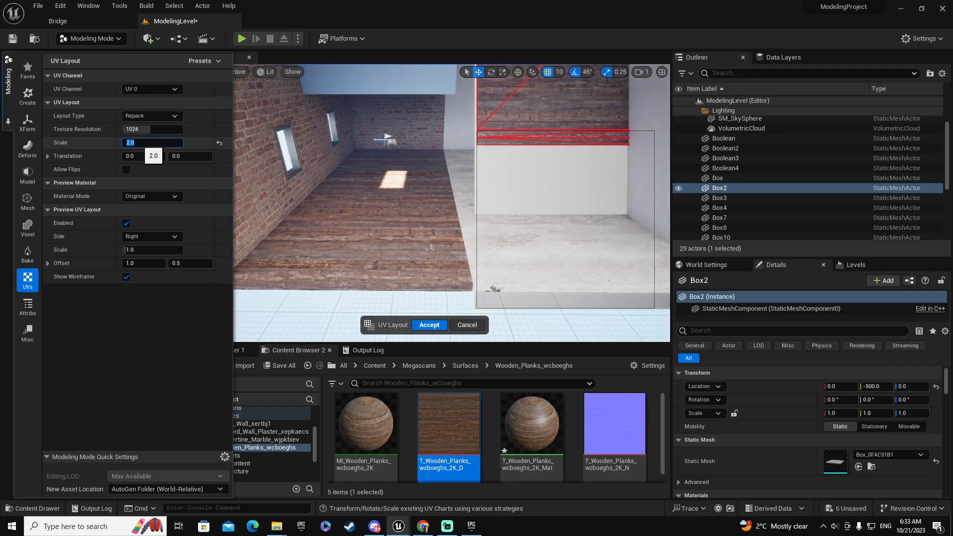
drag(130, 142, 151, 143)
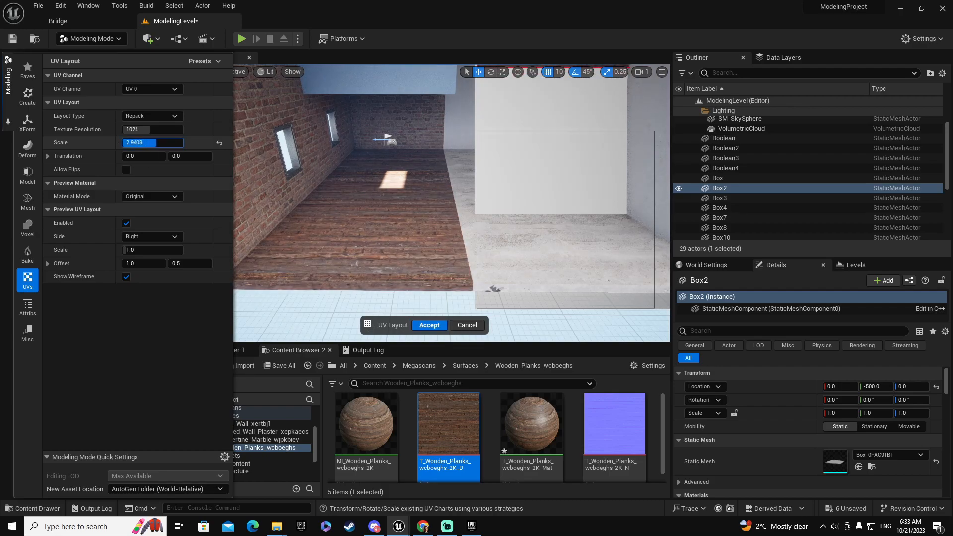
- Set the front wooden floor section's UV layout scale to 3 and accept the change
click(150, 143)
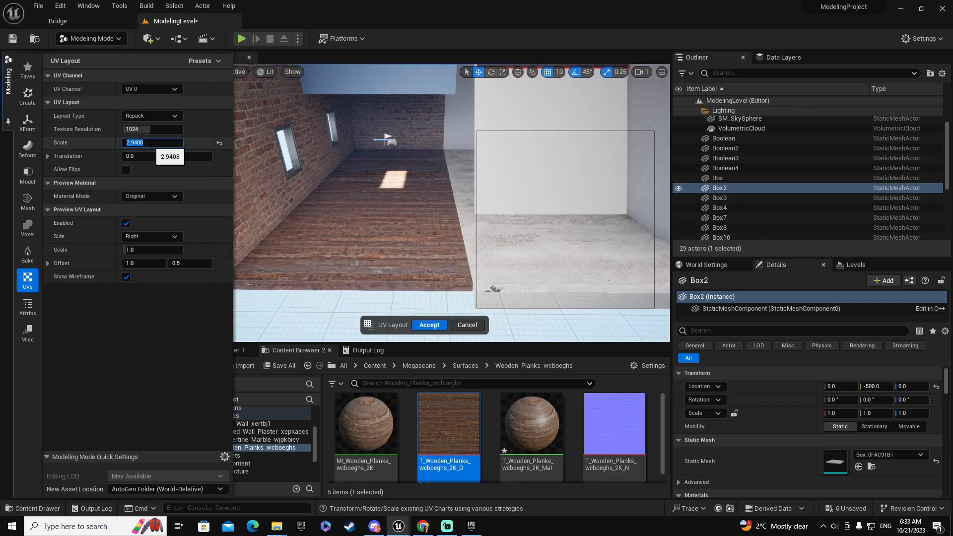
key(Return)
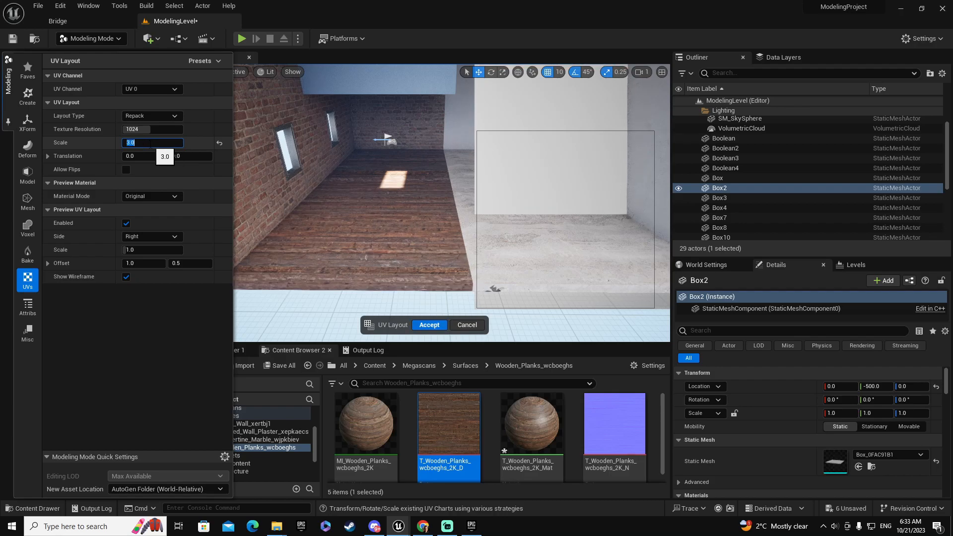
key(w)
mouse_move(394, 258)
right_down()
mouse_move(394, 243)
mouse_move(394, 296)
mouse_move(394, 249)
right_up()
key(s)
key(q)
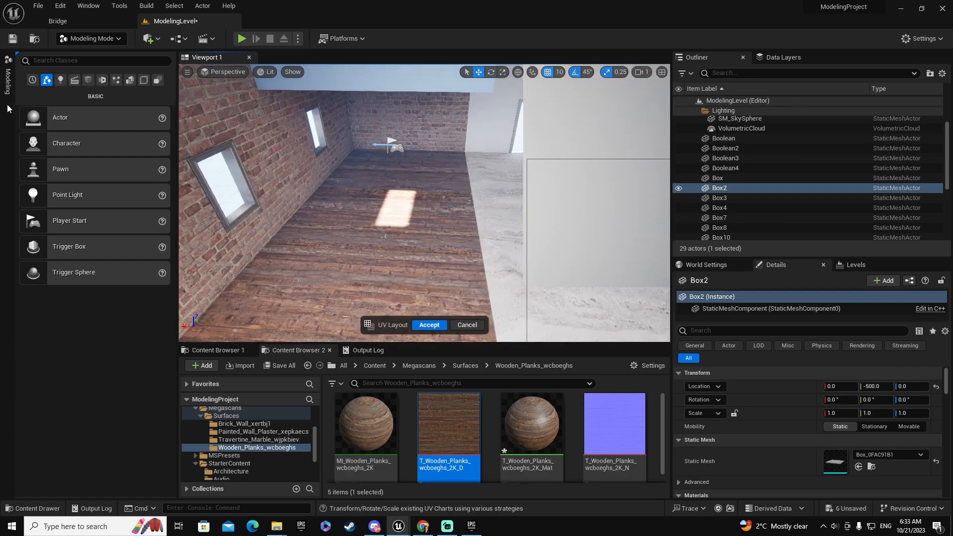
click(10, 82)
click(8, 122)
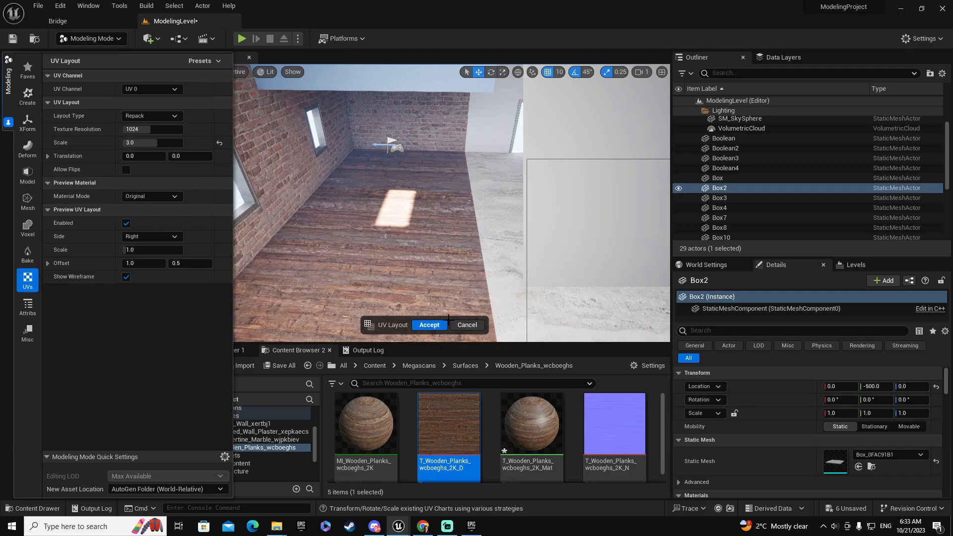
click(428, 324)
- Play the level and walk through the room to examine the rescaled wooden floor and brick walls, ending the play session
right_drag(427, 298, 348, 267)
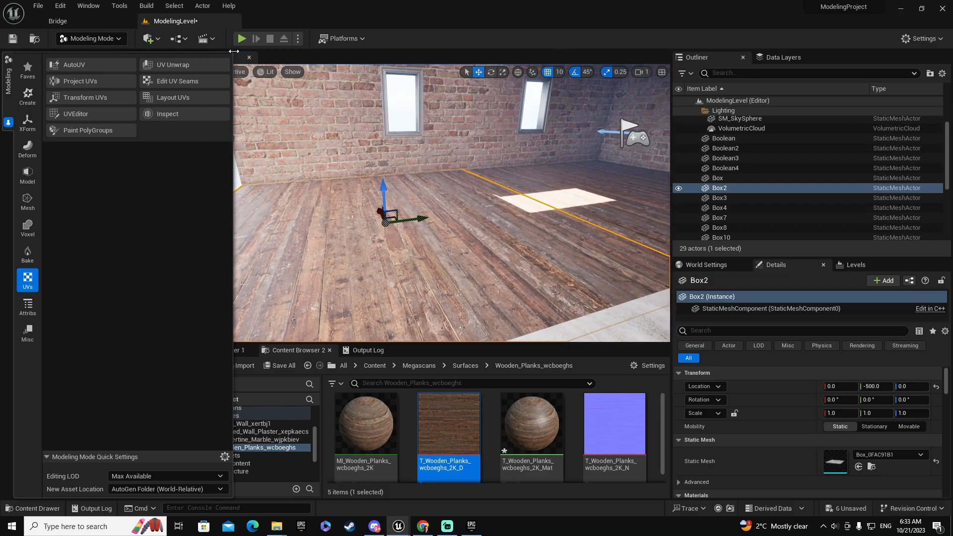
click(242, 39)
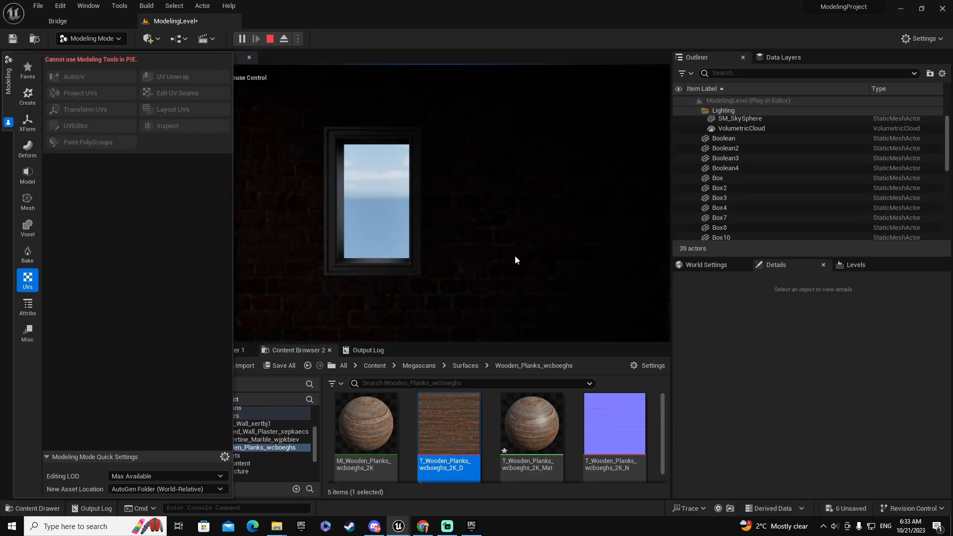
click(519, 258)
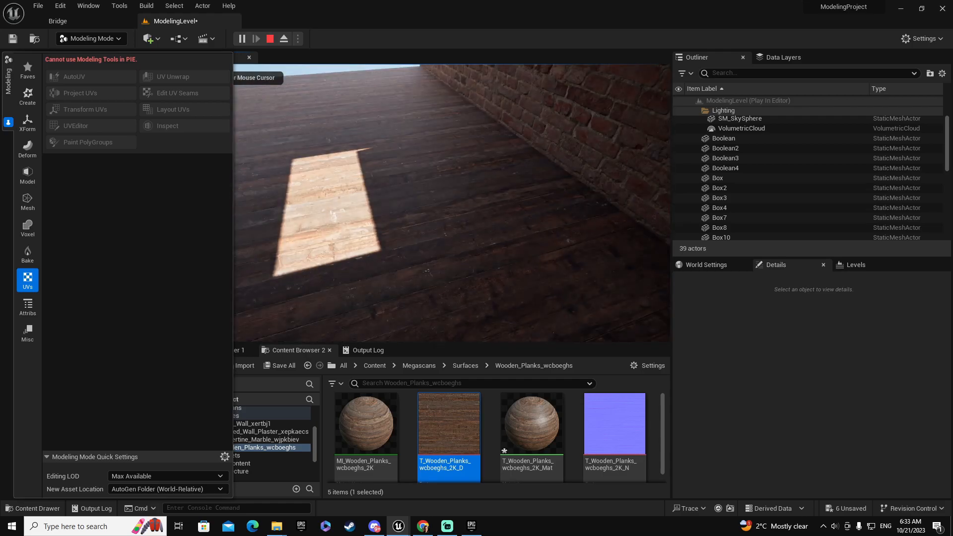
key(w)
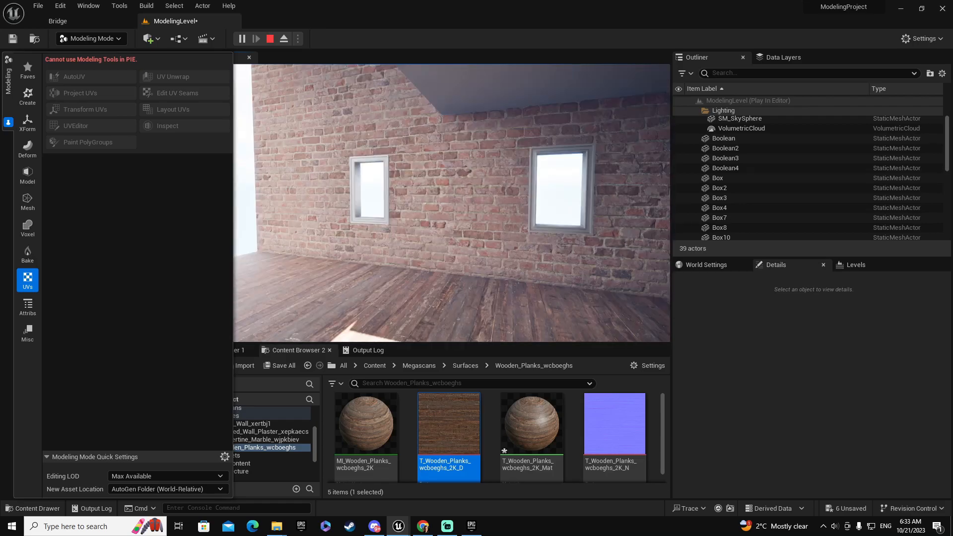
key(w)
key(w)
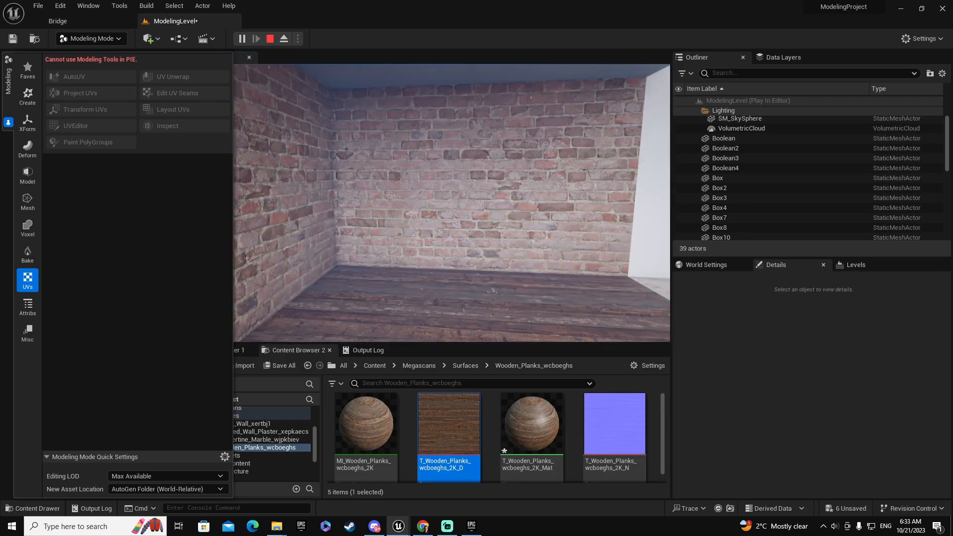
key(s)
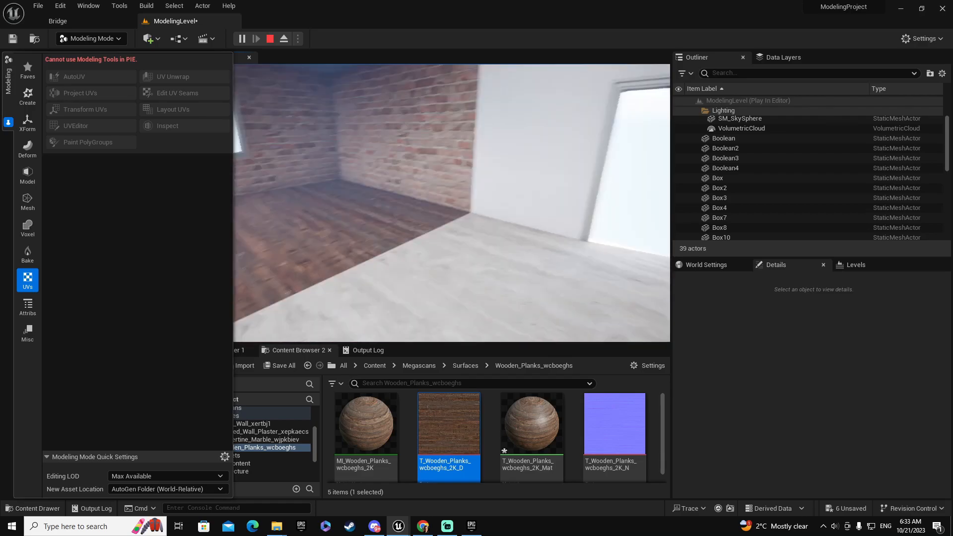
key(a)
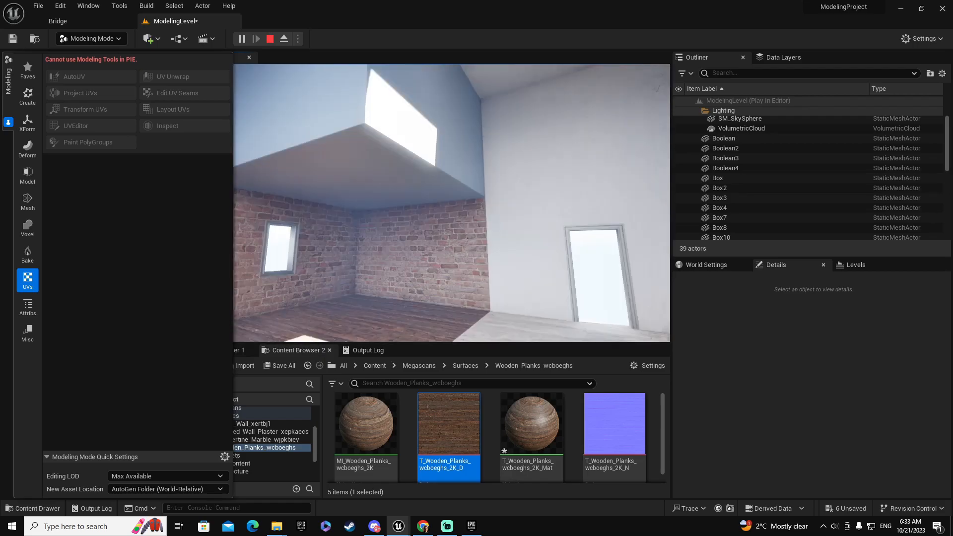
key(Escape)
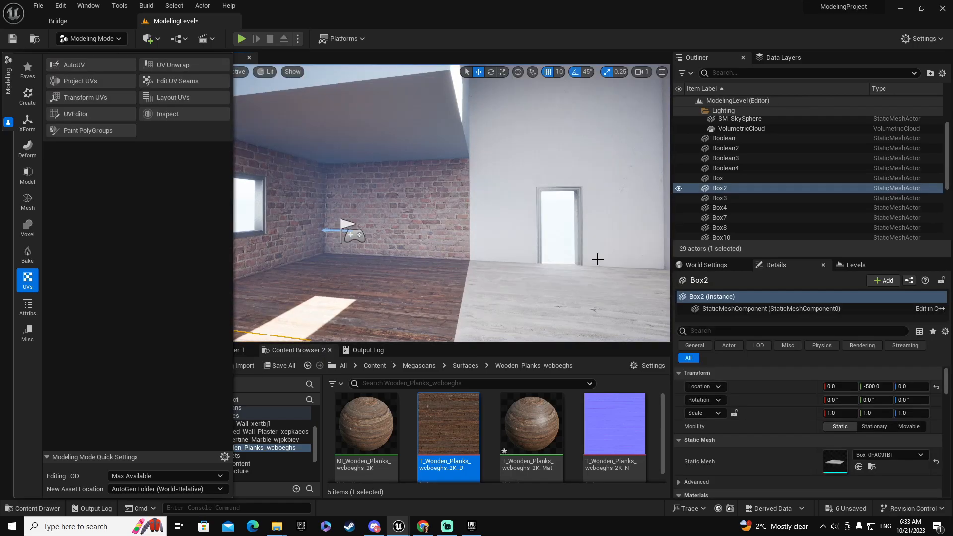
- Switch from Modeling to Selection mode and display the Geometry category of placeable actors
right_drag(569, 248, 566, 248)
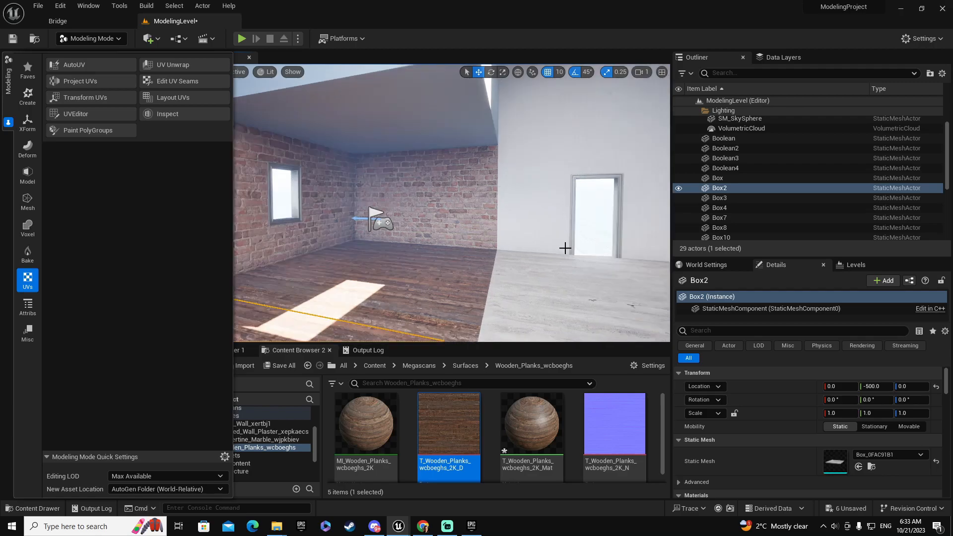
click(113, 39)
click(94, 58)
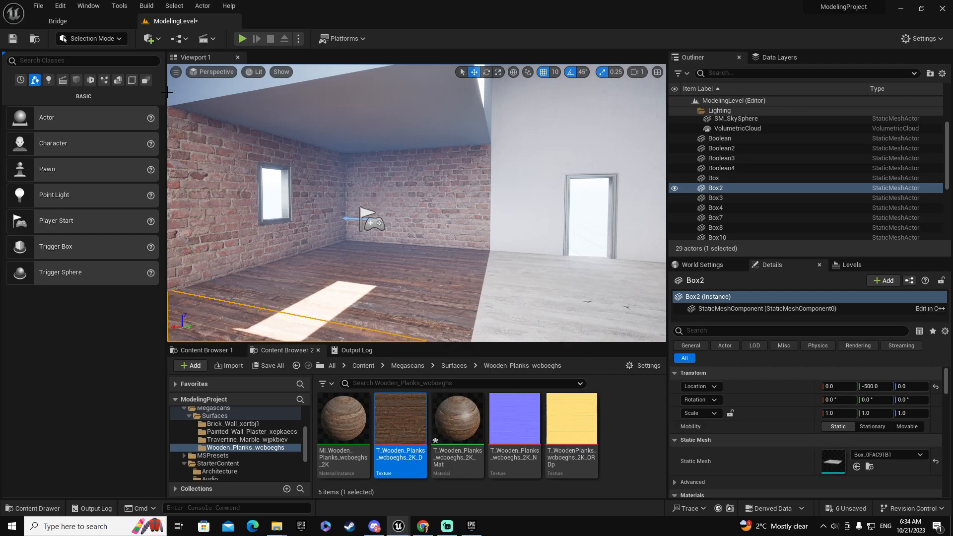
click(117, 80)
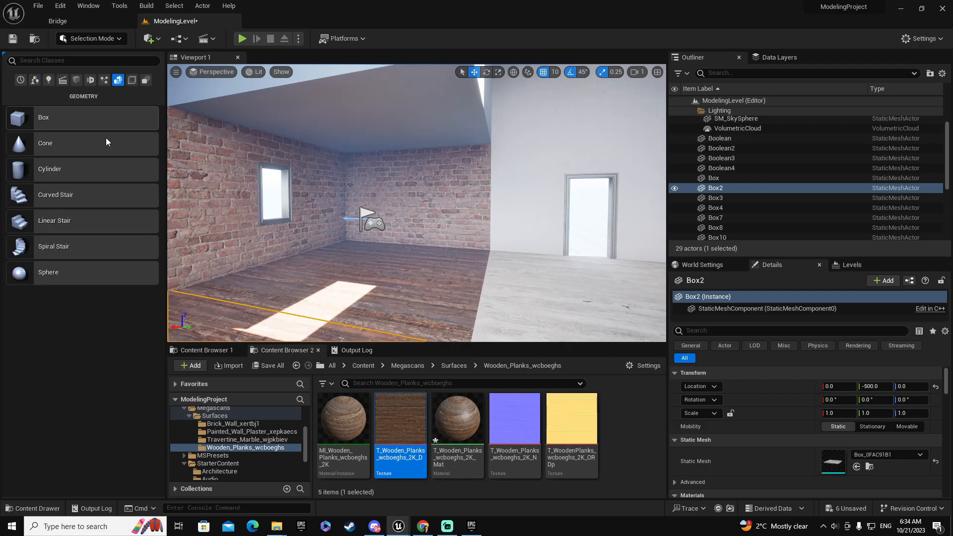
key(s)
mouse_move(495, 244)
right_down()
mouse_move(502, 247)
mouse_move(494, 243)
right_up()
key(s)
key(w)
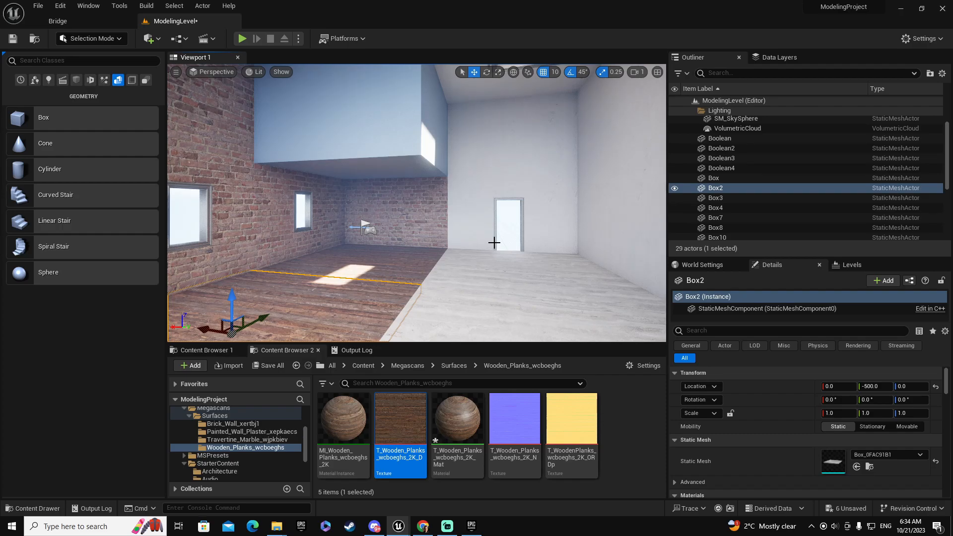
right_drag(426, 208, 437, 261)
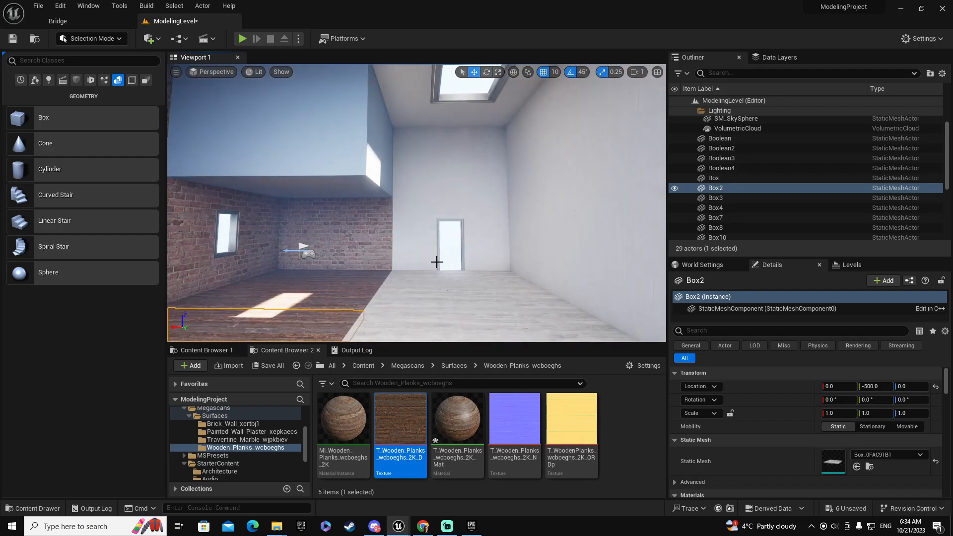